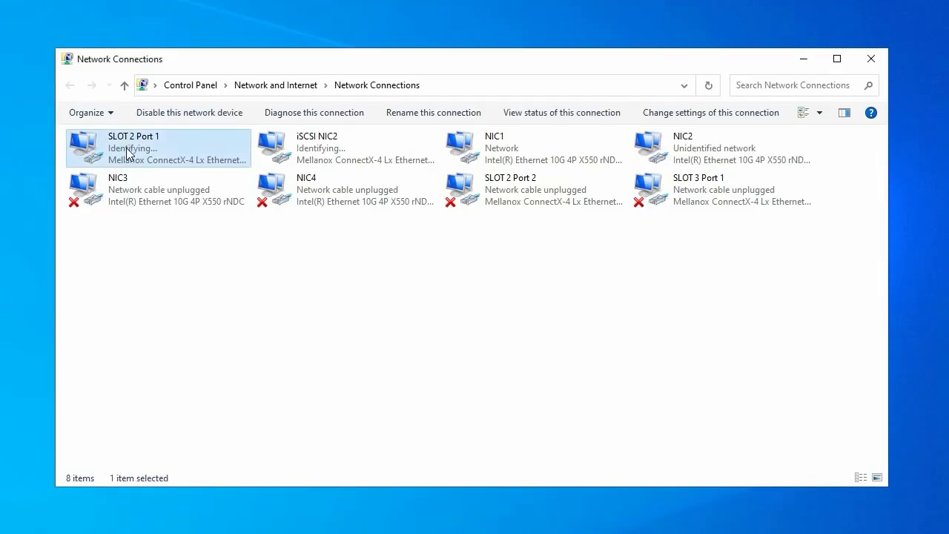
# Step: Rename the SLOT 2 Port 1 network adapter to 'iSCSI NIC1'
pyautogui.rightClick(127, 149)
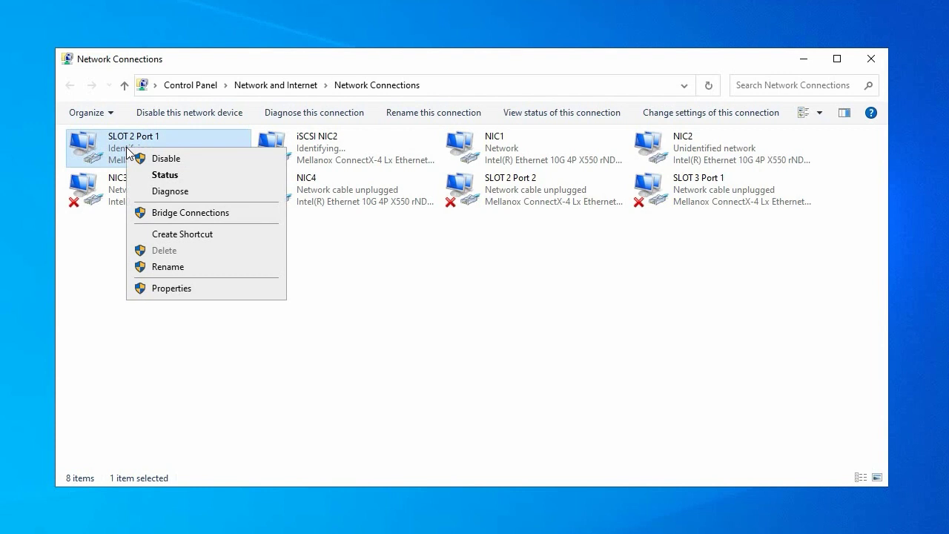
pyautogui.click(165, 267)
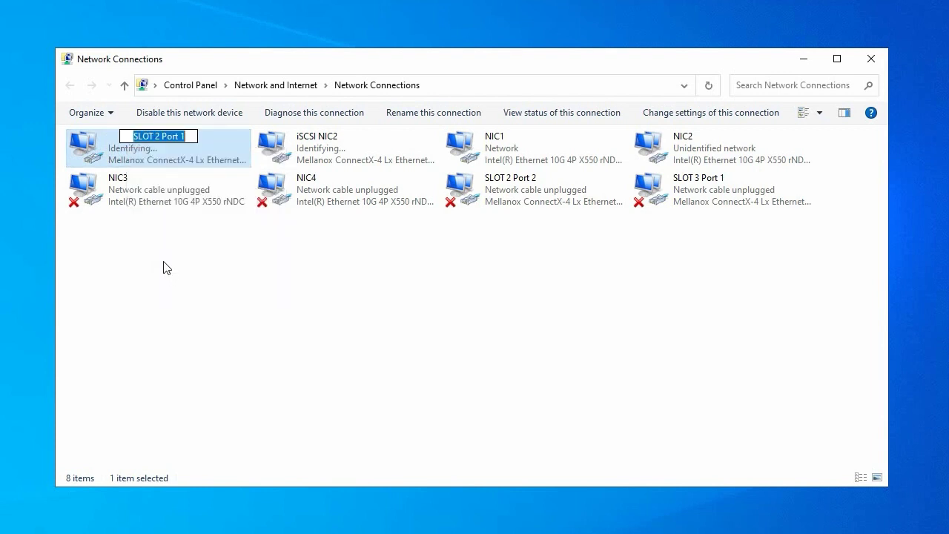
pyautogui.write('iSC')
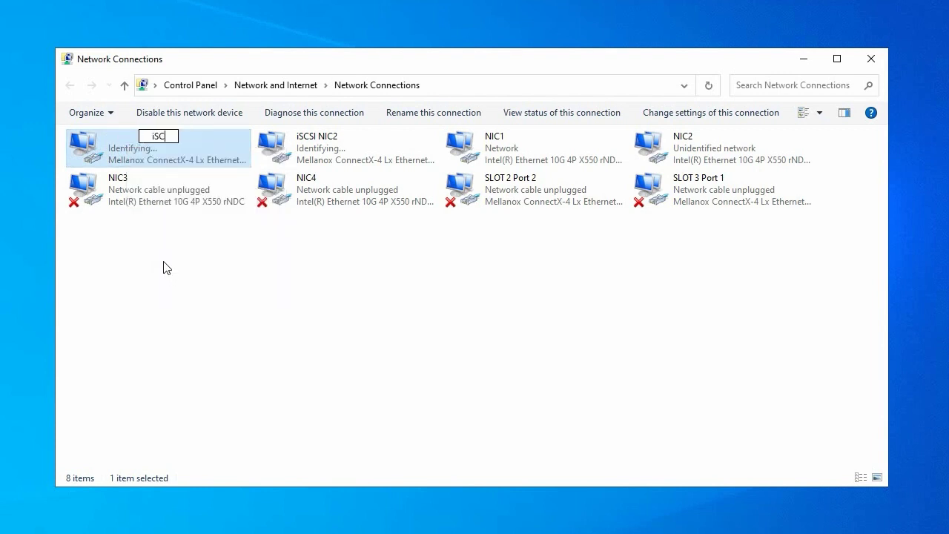
pyautogui.write('SI NIC')
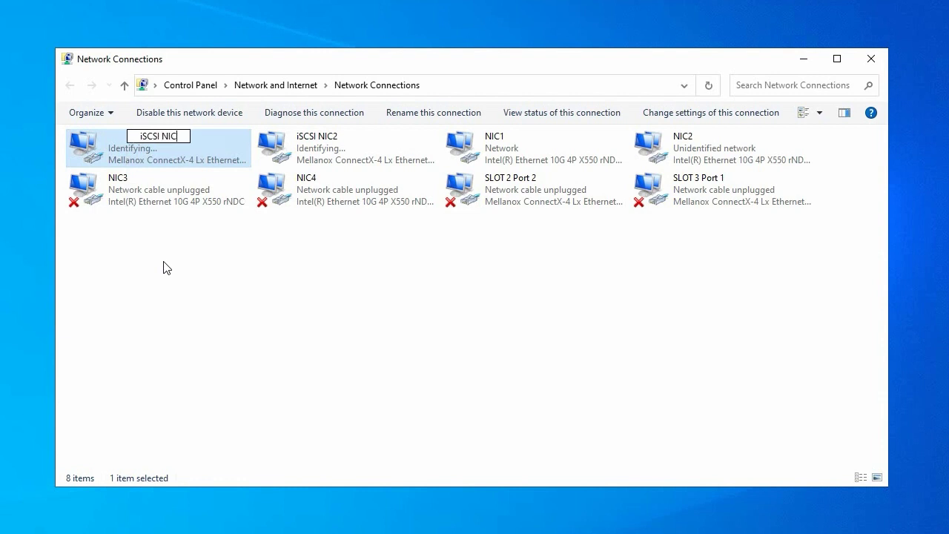
pyautogui.write('1')
pyautogui.press('Return')
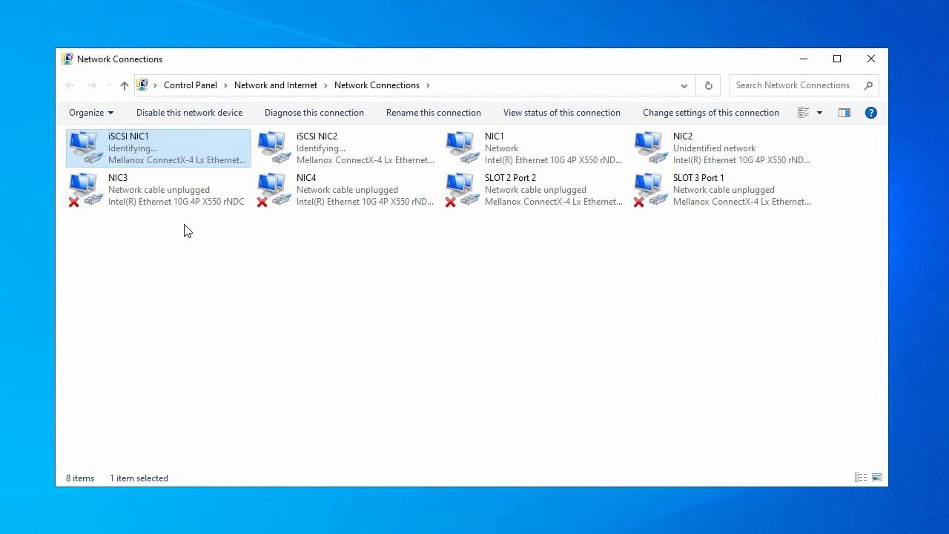
pyautogui.rightClick(217, 137)
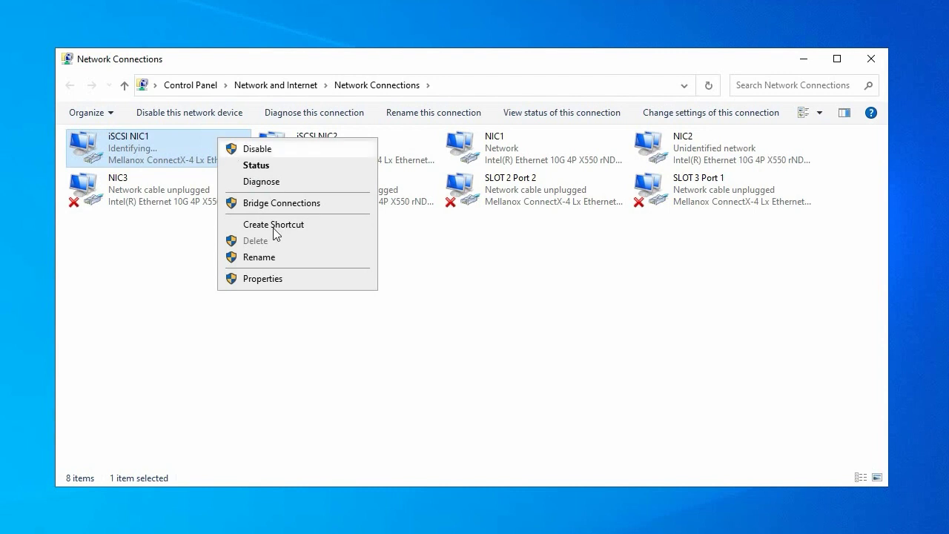
# Step: Give iSCSI NIC1 a static IPv4 address 10.0.1.8 with subnet mask 255.255.255.0
pyautogui.click(263, 279)
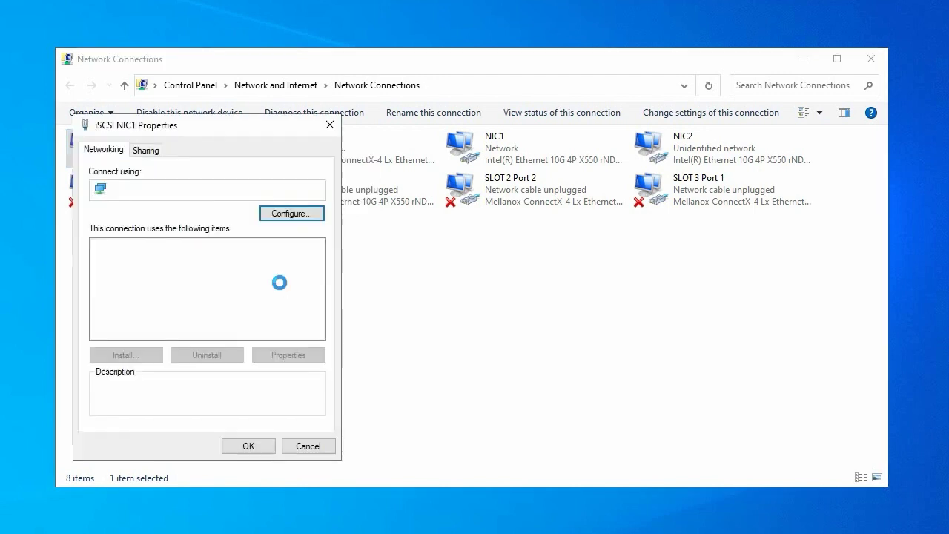
pyautogui.click(215, 286)
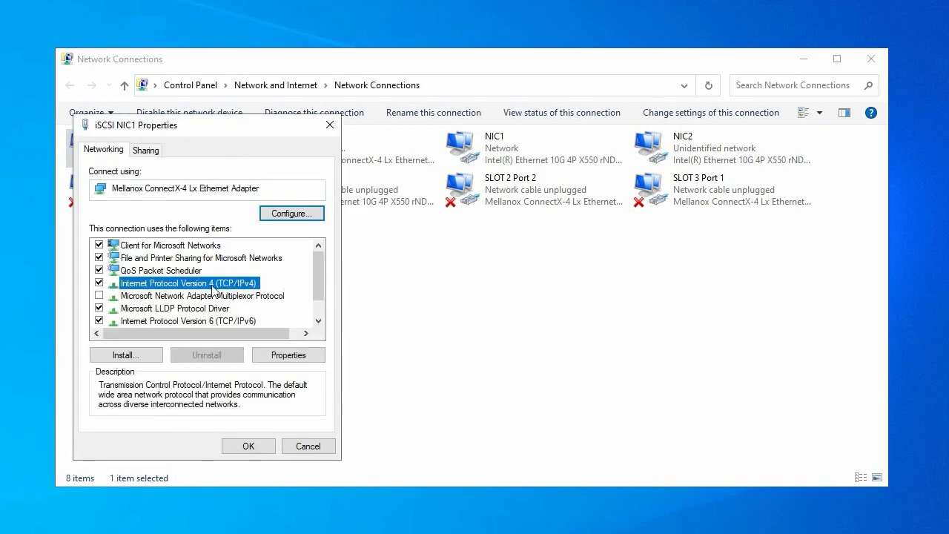
pyautogui.click(277, 353)
pyautogui.click(227, 289)
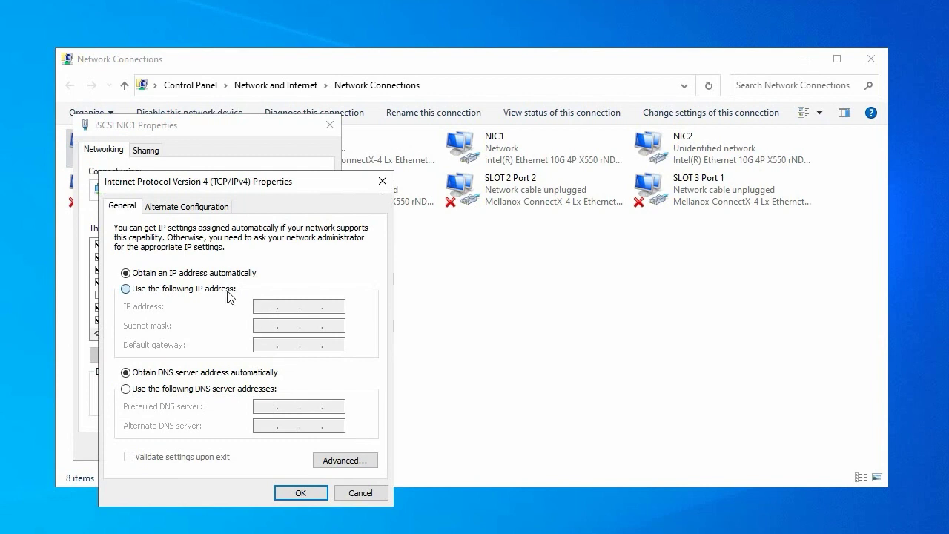
pyautogui.click(268, 310)
pyautogui.write('10.0.1.8')
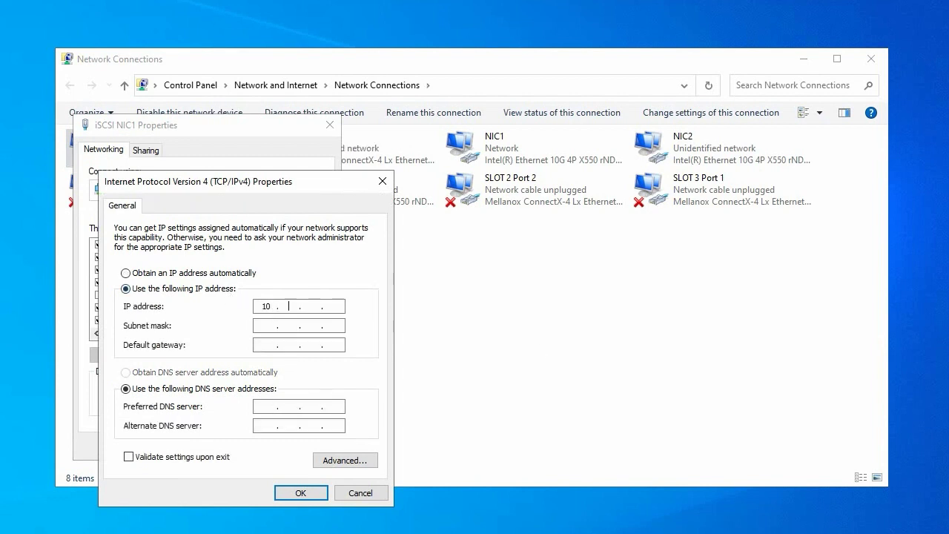
pyautogui.press('Tab')
pyautogui.write('255.255.255')
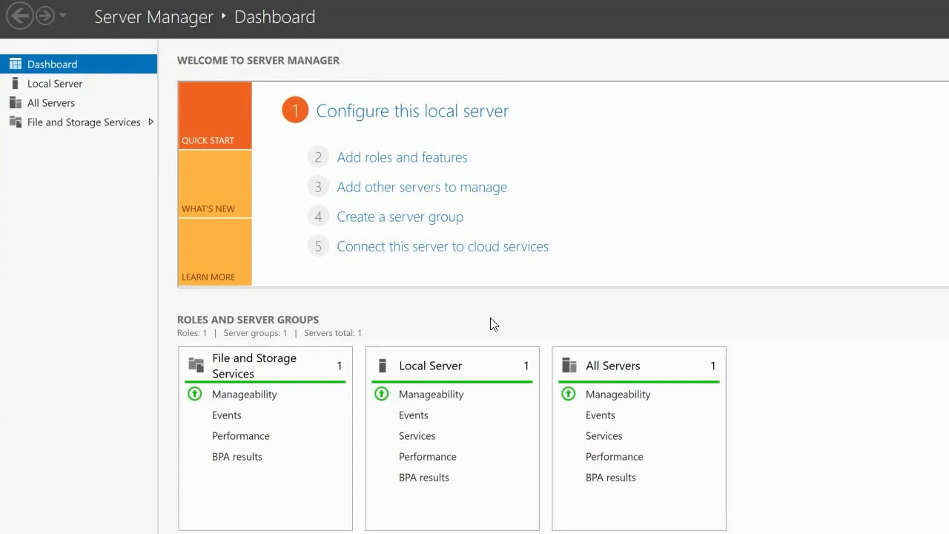
# Step: In the Add Roles and Features wizard, select the Multipath I/O feature
pyautogui.click(444, 166)
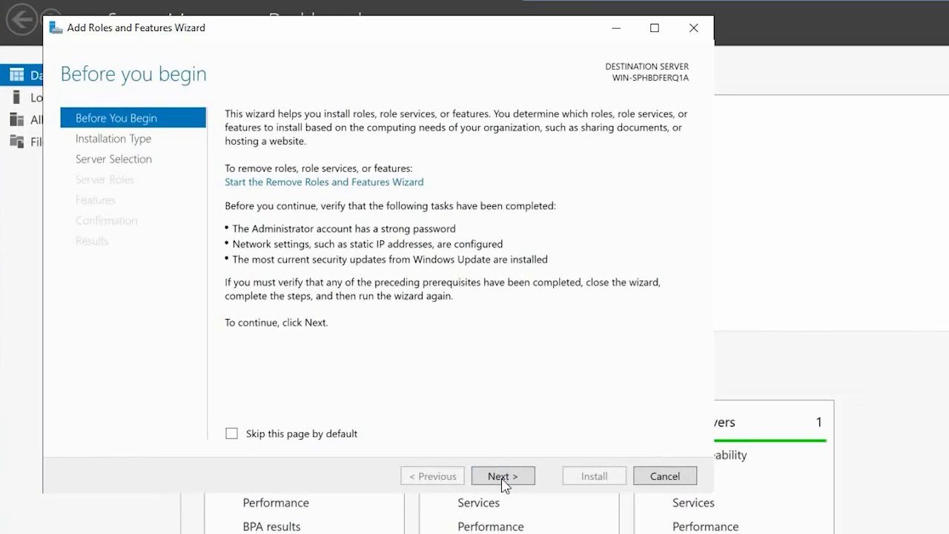
pyautogui.click(503, 477)
pyautogui.click(502, 477)
pyautogui.click(502, 477)
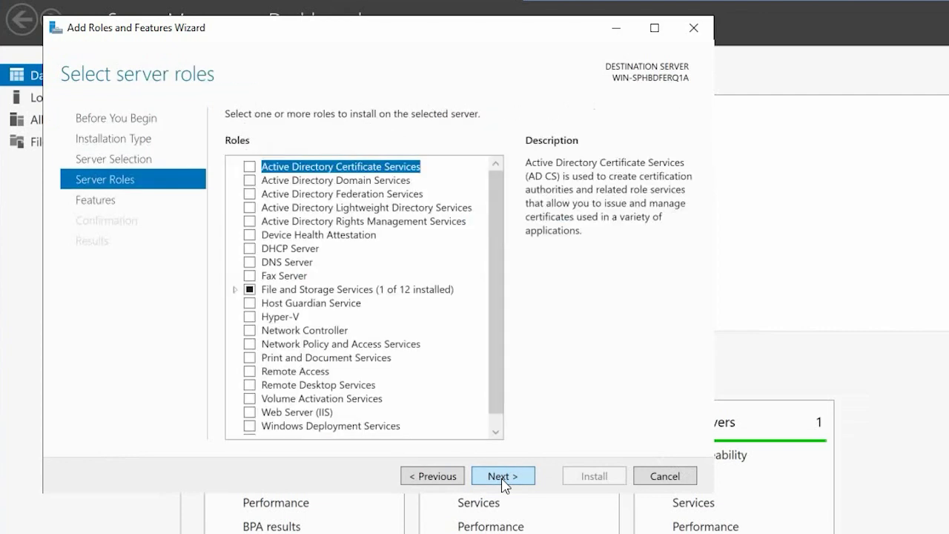
pyautogui.click(503, 477)
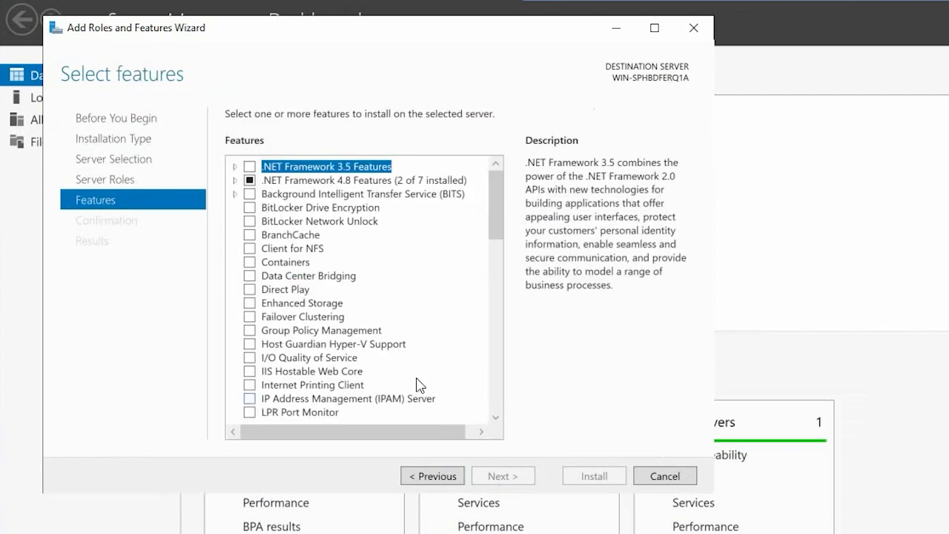
pyautogui.scroll(-3, 392, 374)
pyautogui.click(250, 358)
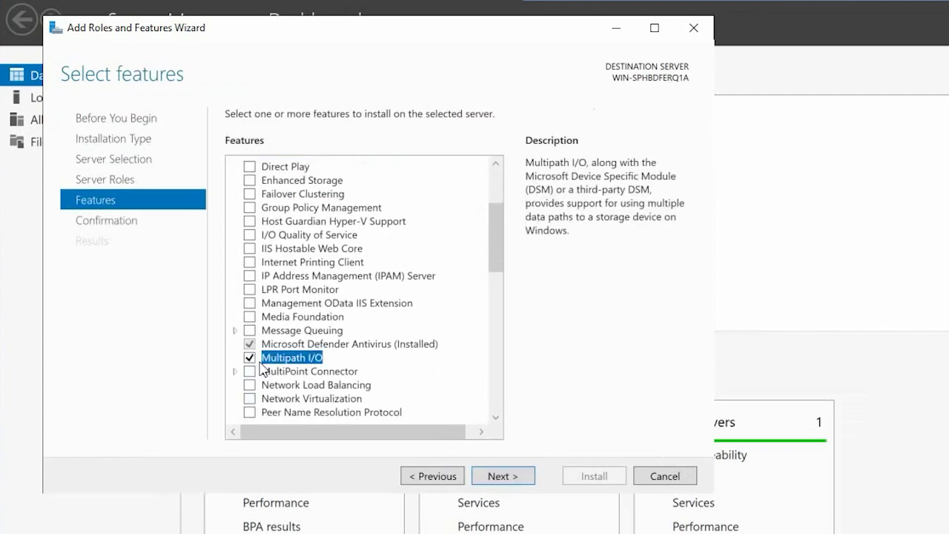
# Step: Allow automatic restarts and start installing Multipath I/O
pyautogui.click(489, 478)
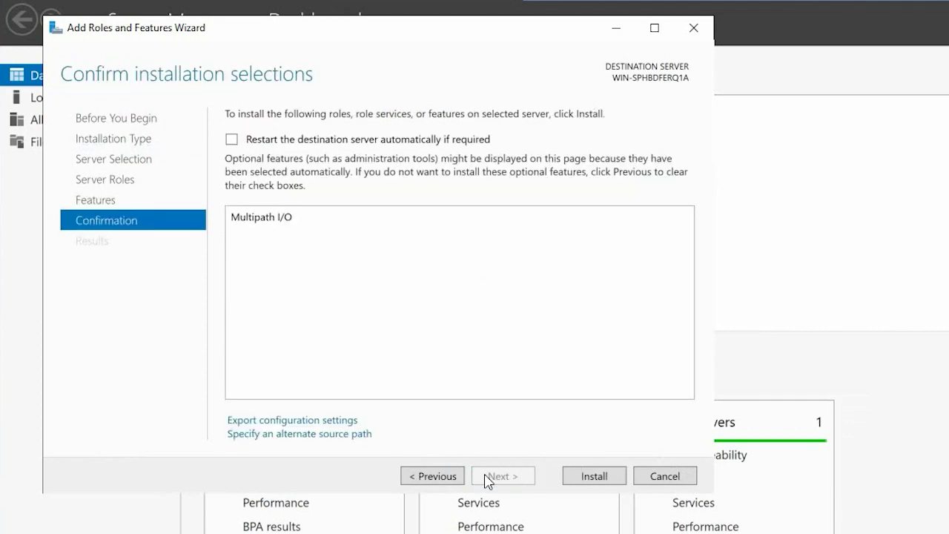
pyautogui.click(231, 139)
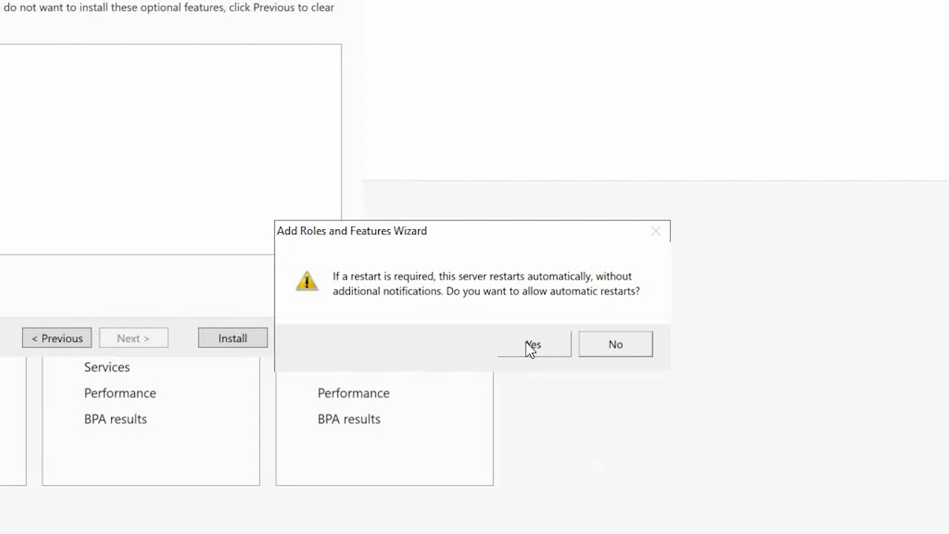
pyautogui.click(530, 348)
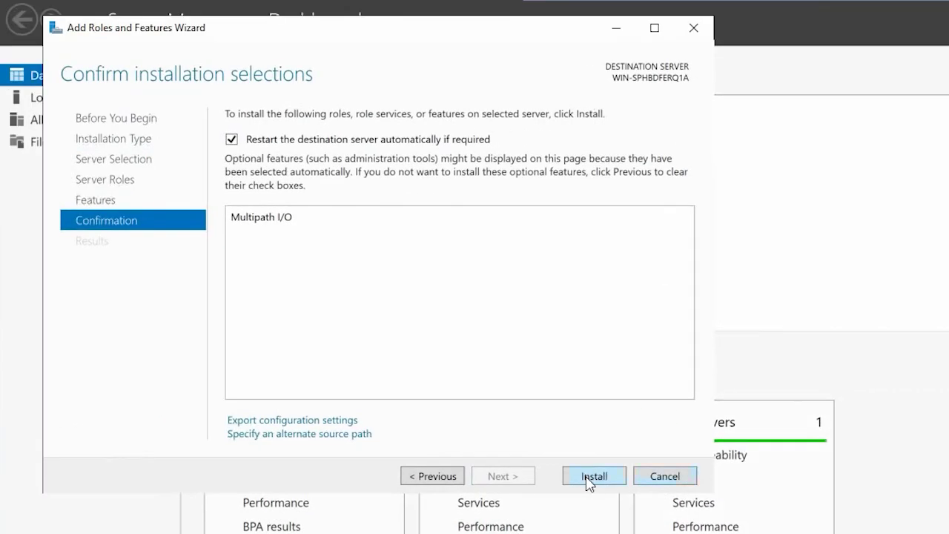
pyautogui.click(590, 478)
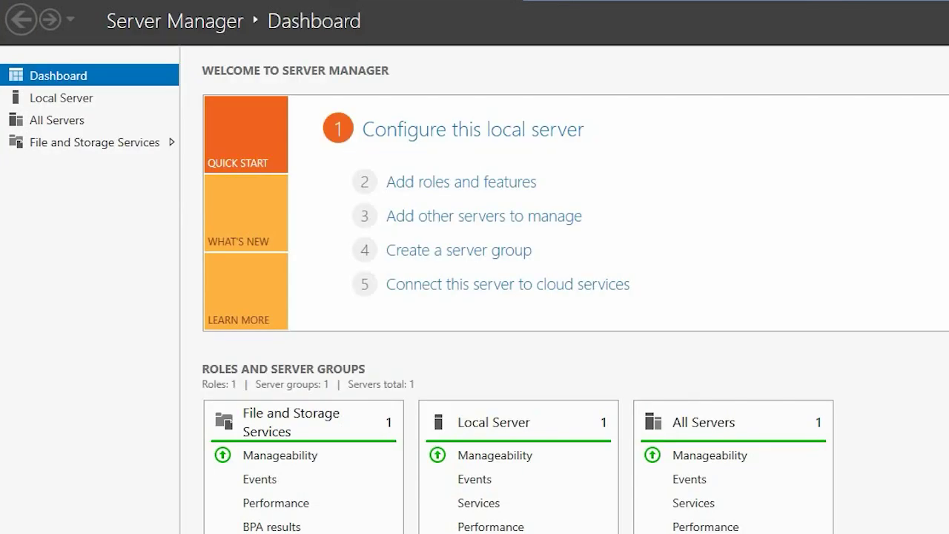
# Step: Launch iSCSI Initiator from the Server Manager Tools menu
pyautogui.click(825, 27)
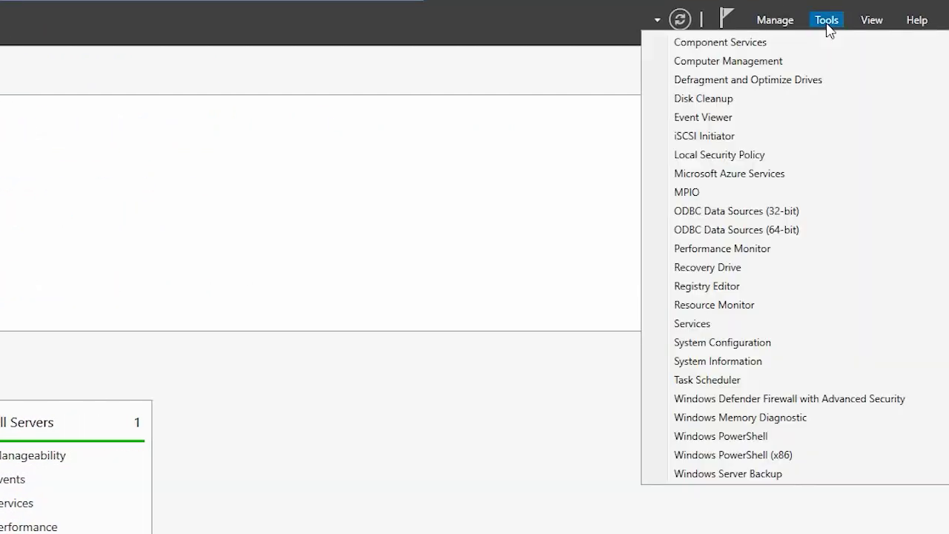
pyautogui.click(726, 139)
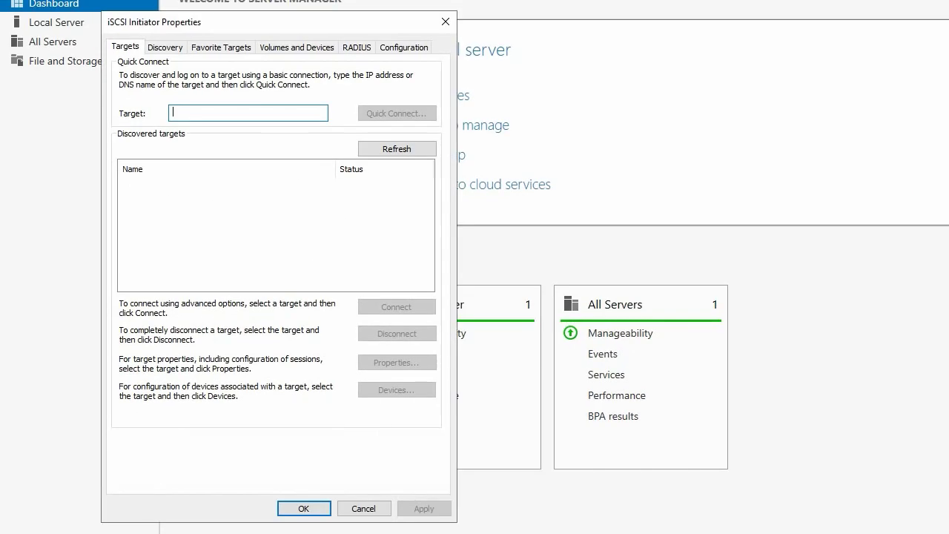
# Step: Add target portal 10.0.1.253 using the Microsoft iSCSI Initiator adapter and initiator IP 10.0.1.8
pyautogui.click(164, 49)
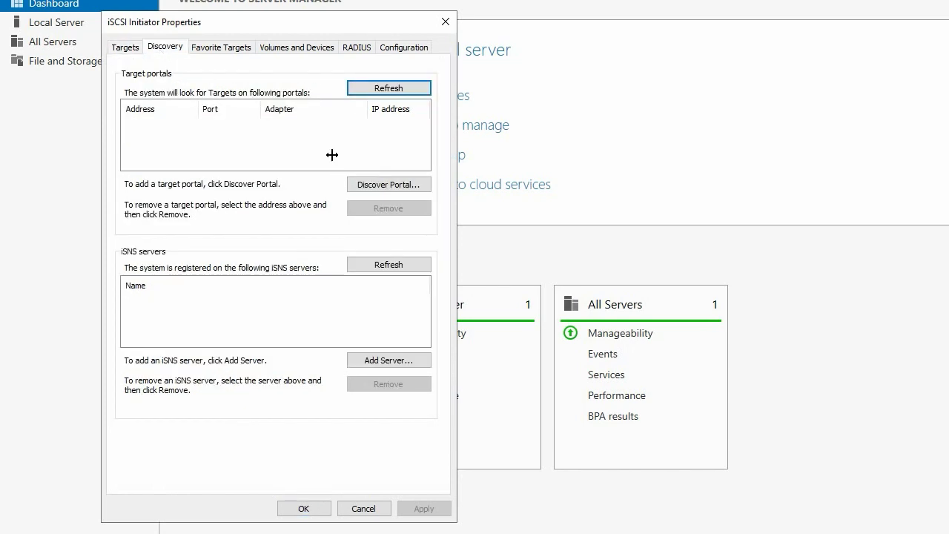
pyautogui.click(364, 189)
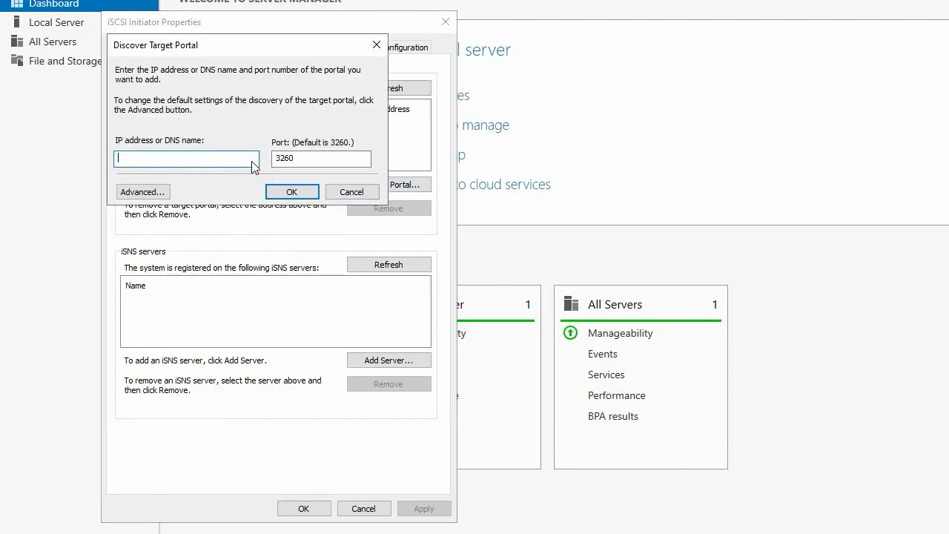
pyautogui.write('10.0.1.253')
pyautogui.click(157, 194)
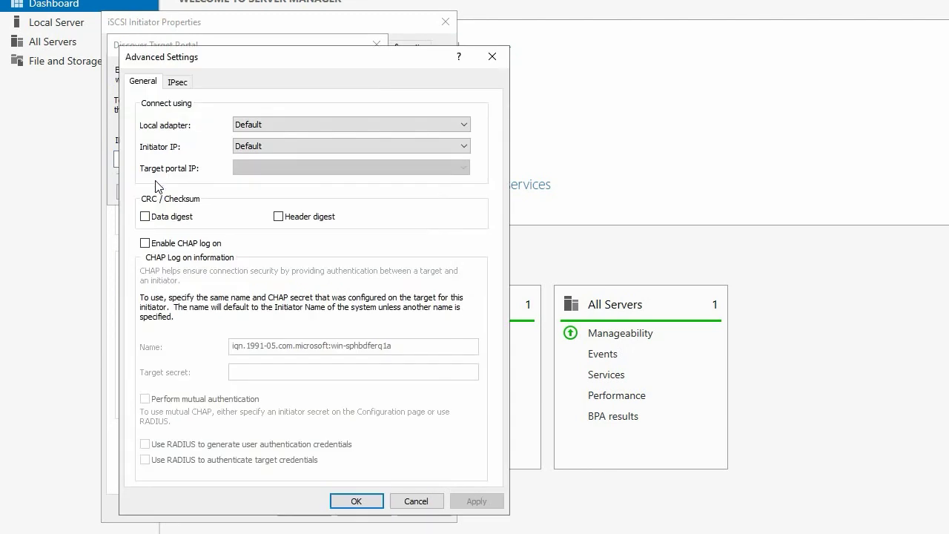
pyautogui.click(266, 131)
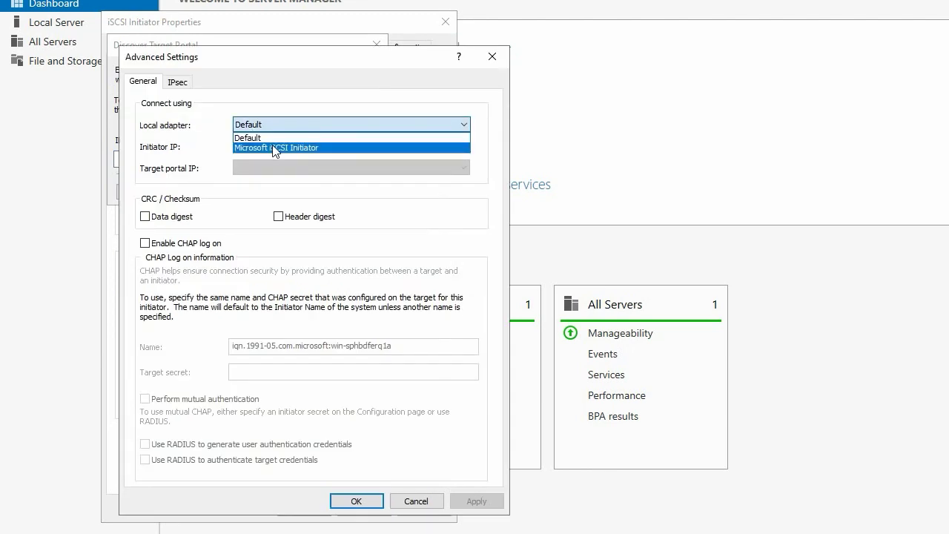
pyautogui.click(274, 149)
pyautogui.click(273, 145)
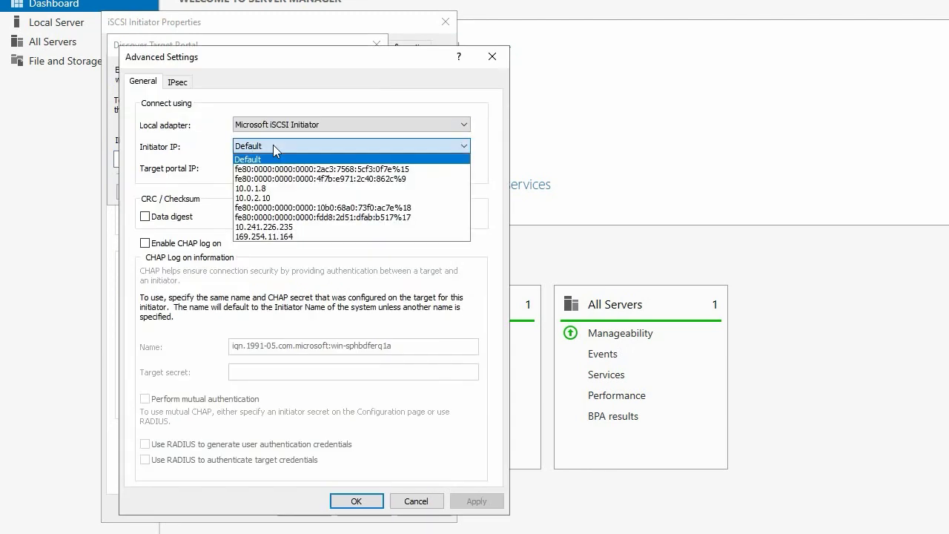
pyautogui.click(282, 194)
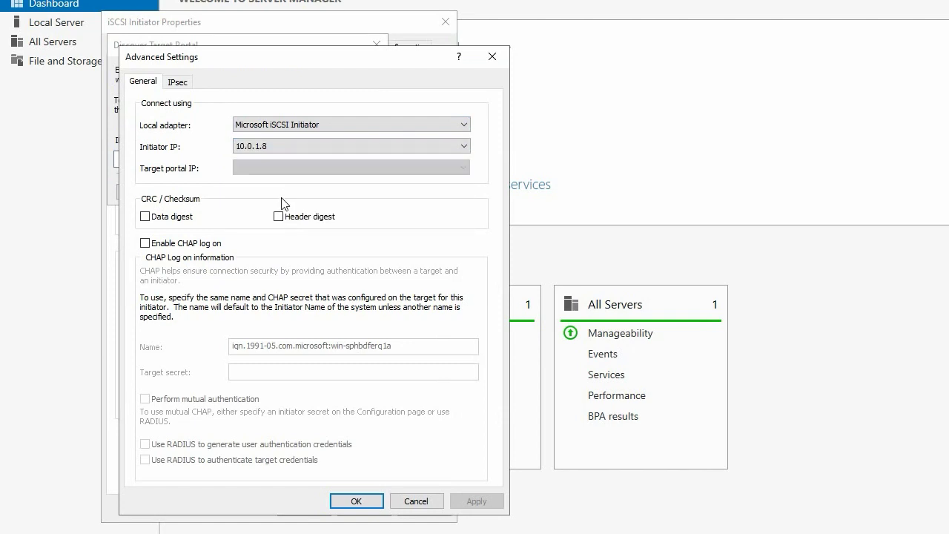
pyautogui.click(353, 499)
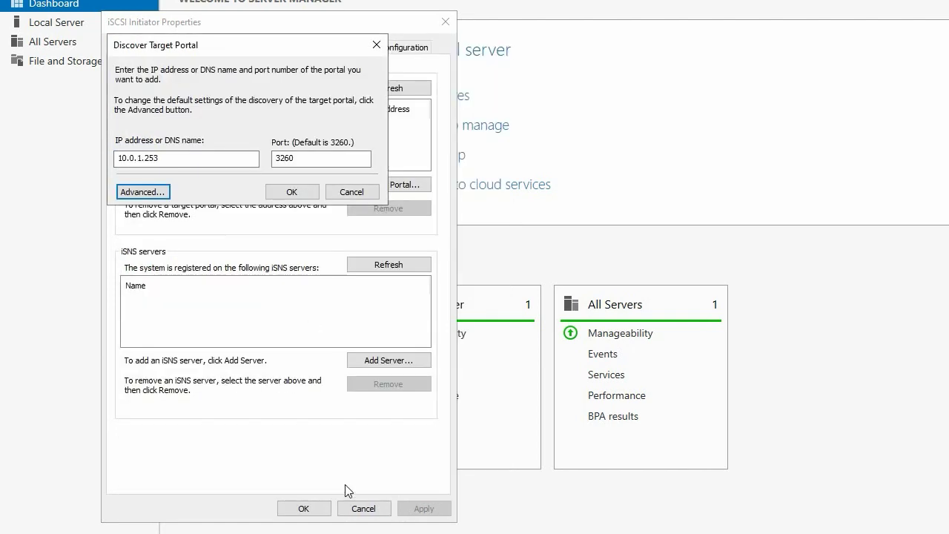
pyautogui.click(284, 195)
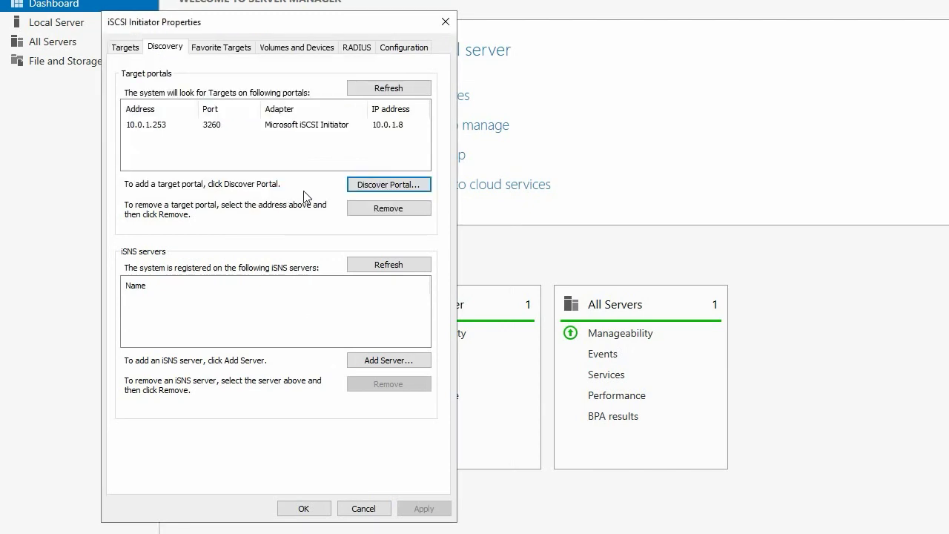
# Step: Add target portal 10.0.2.254 using the Microsoft iSCSI Initiator adapter and initiator IP 10.0.2.10
pyautogui.click(367, 188)
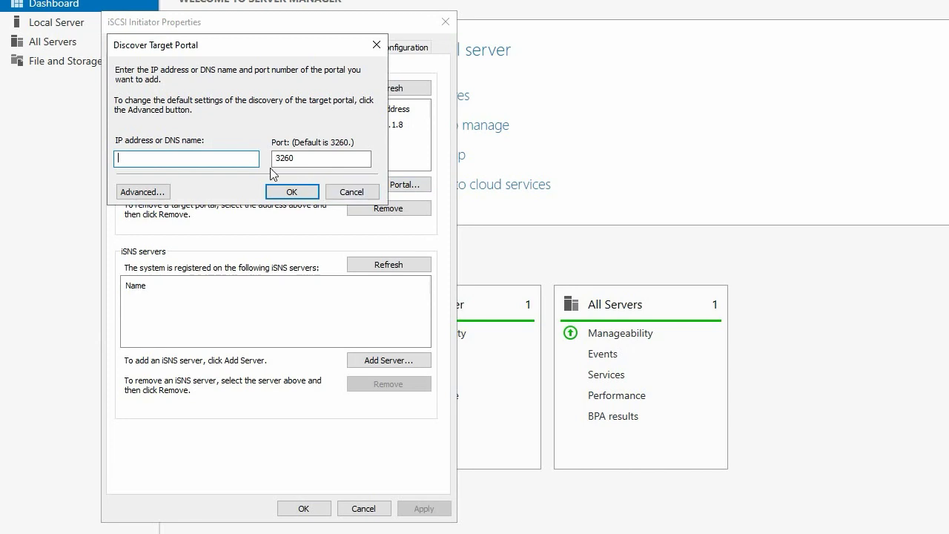
pyautogui.write('10.0.1.254')
pyautogui.click(144, 192)
pyautogui.click(261, 127)
pyautogui.click(274, 147)
pyautogui.click(275, 146)
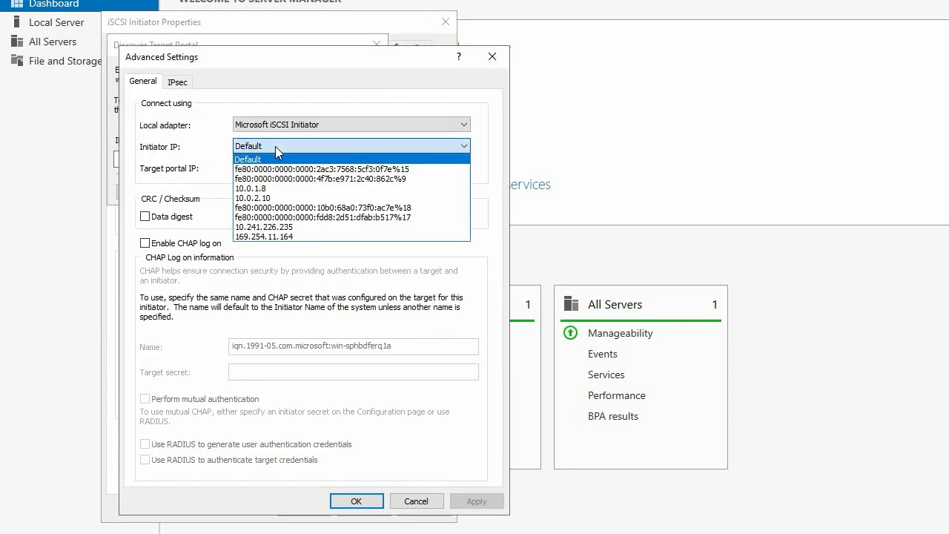
pyautogui.click(276, 199)
pyautogui.click(356, 501)
pyautogui.click(291, 192)
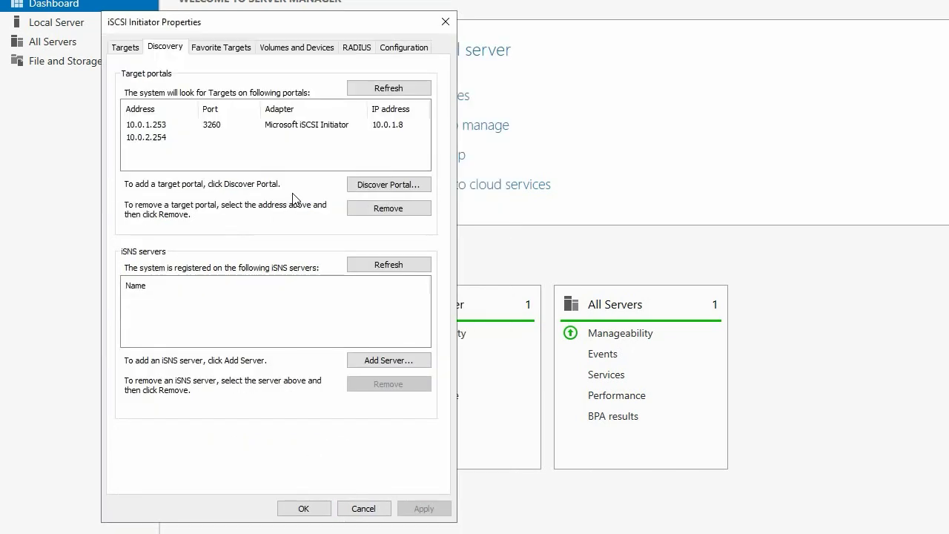
pyautogui.click(125, 49)
# Step: Connect the Dell array target with multi-path from initiator 10.0.1.8 to portal 10.0.1.253:3260
pyautogui.click(170, 189)
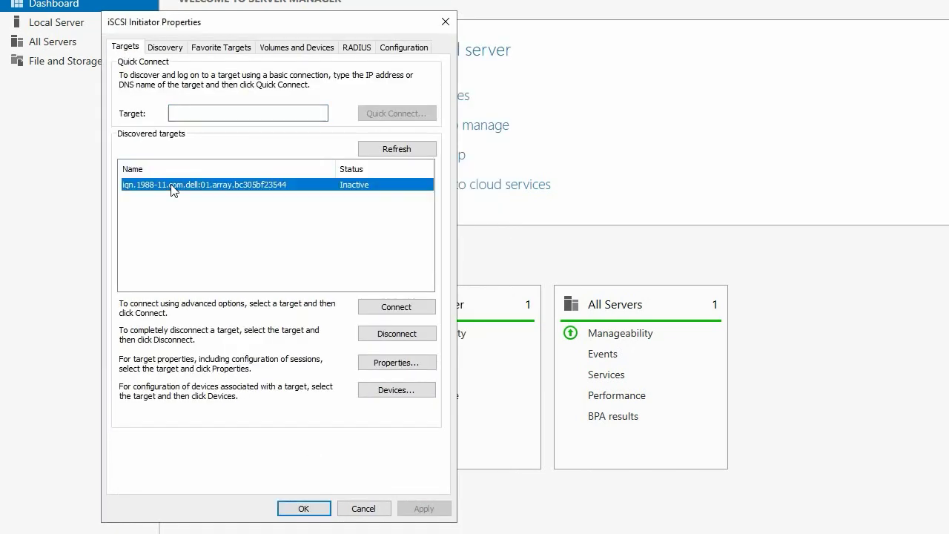
pyautogui.click(381, 310)
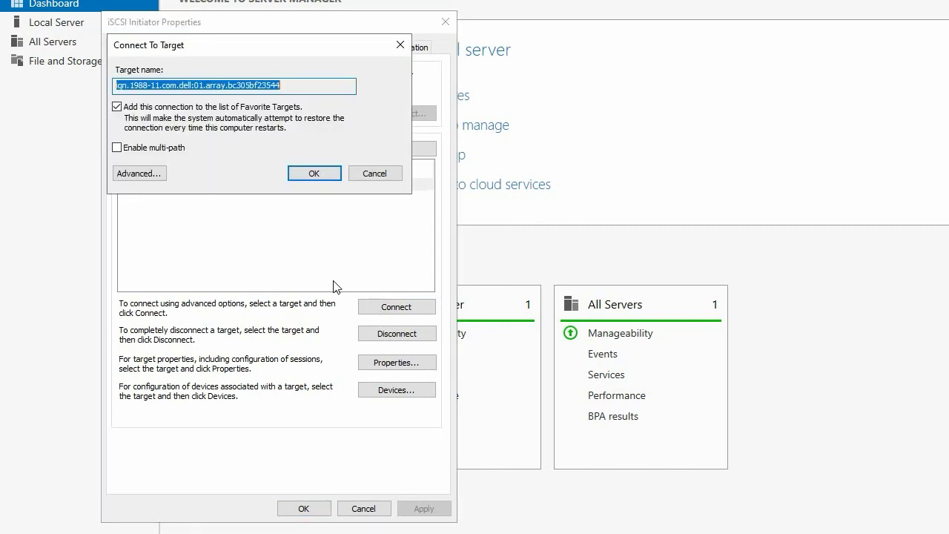
pyautogui.click(116, 149)
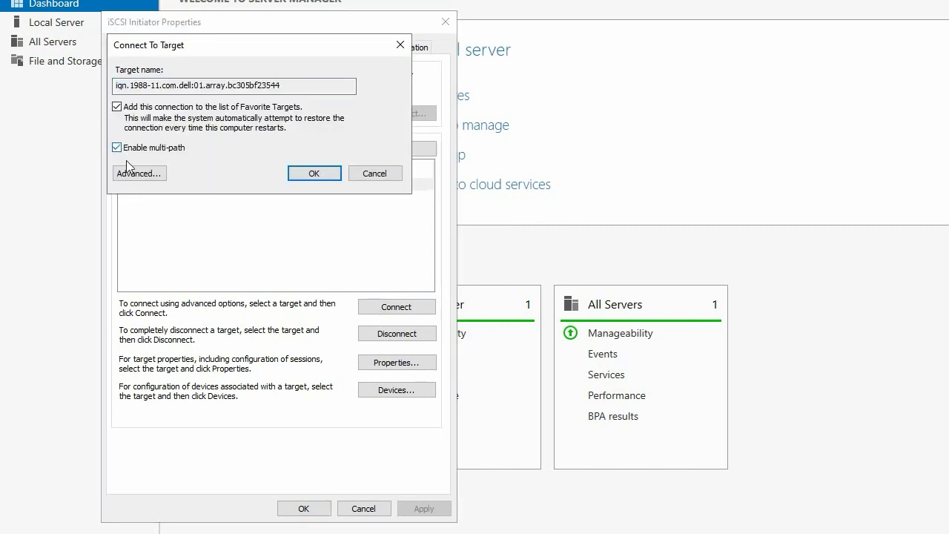
pyautogui.click(137, 174)
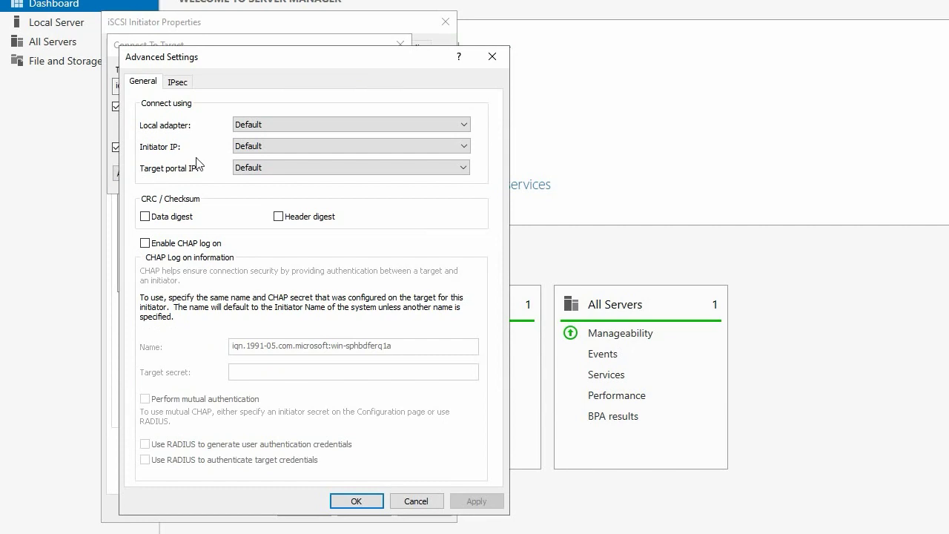
pyautogui.click(265, 126)
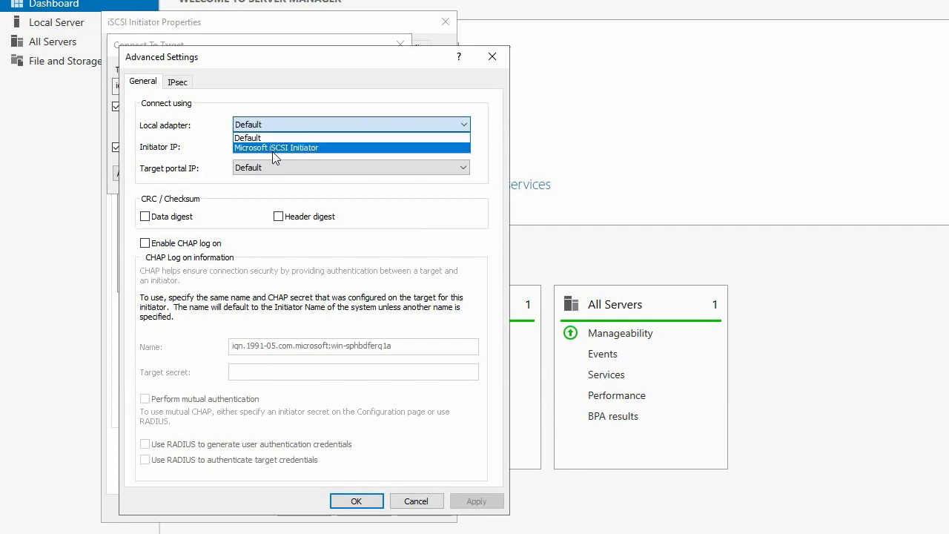
pyautogui.click(273, 148)
pyautogui.click(272, 150)
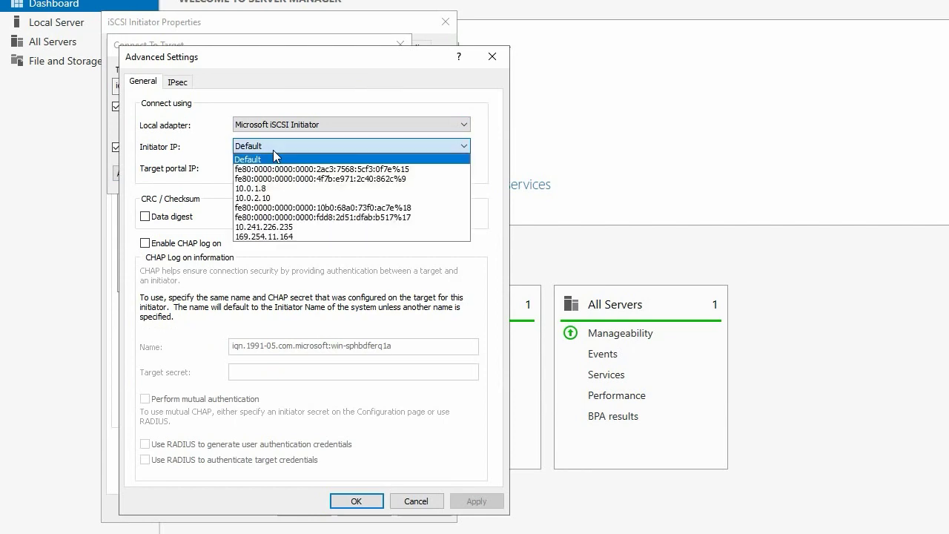
pyautogui.click(271, 190)
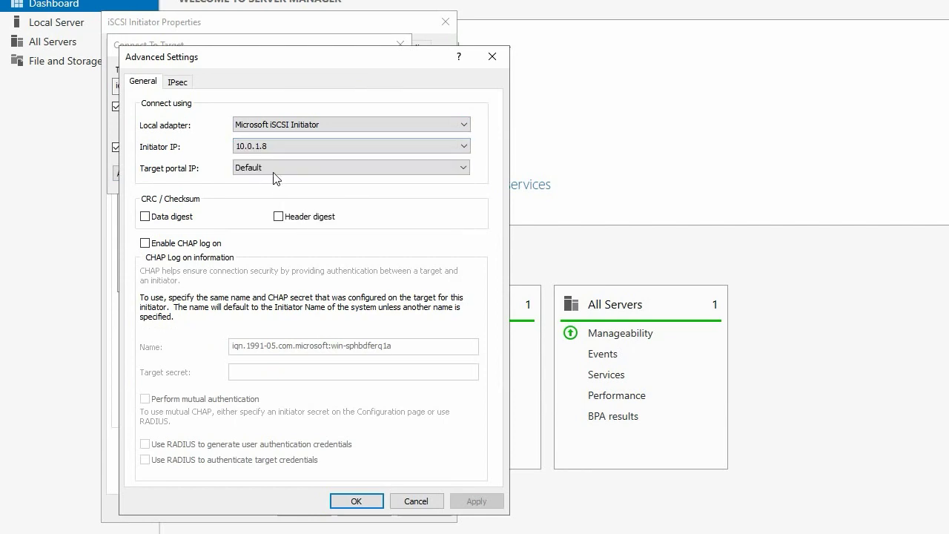
pyautogui.click(273, 170)
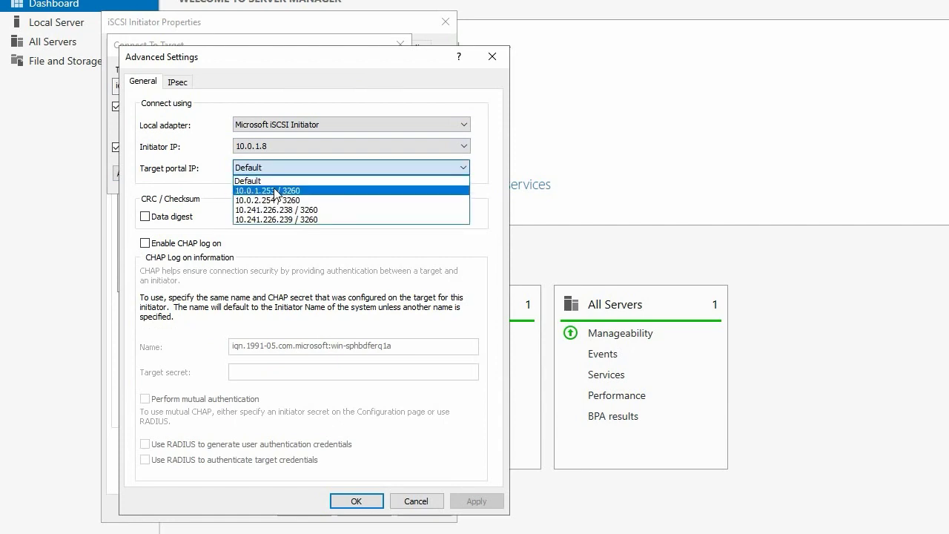
pyautogui.click(275, 190)
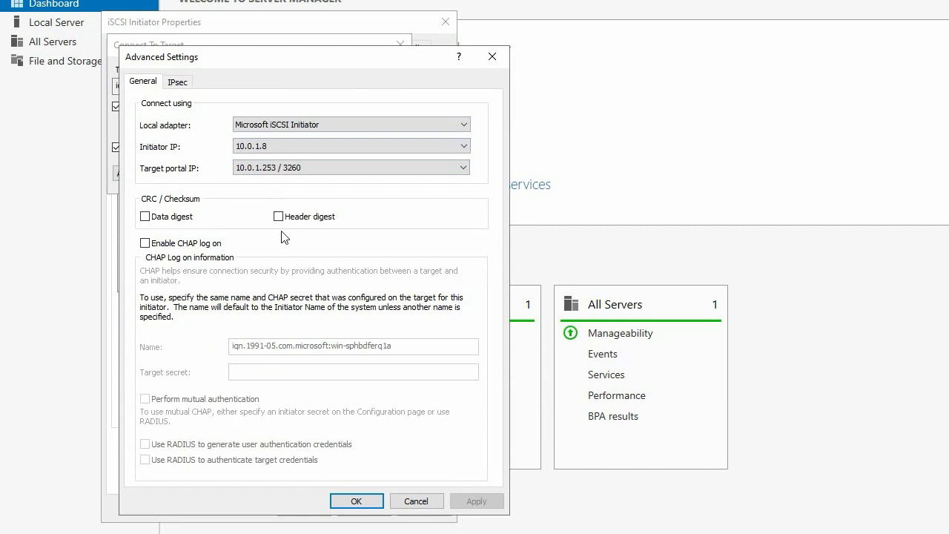
pyautogui.click(355, 502)
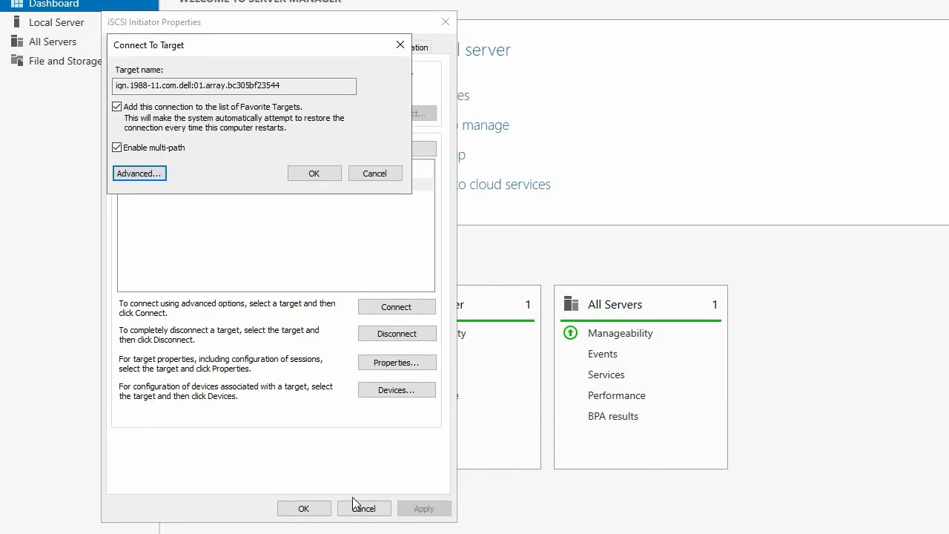
pyautogui.click(303, 177)
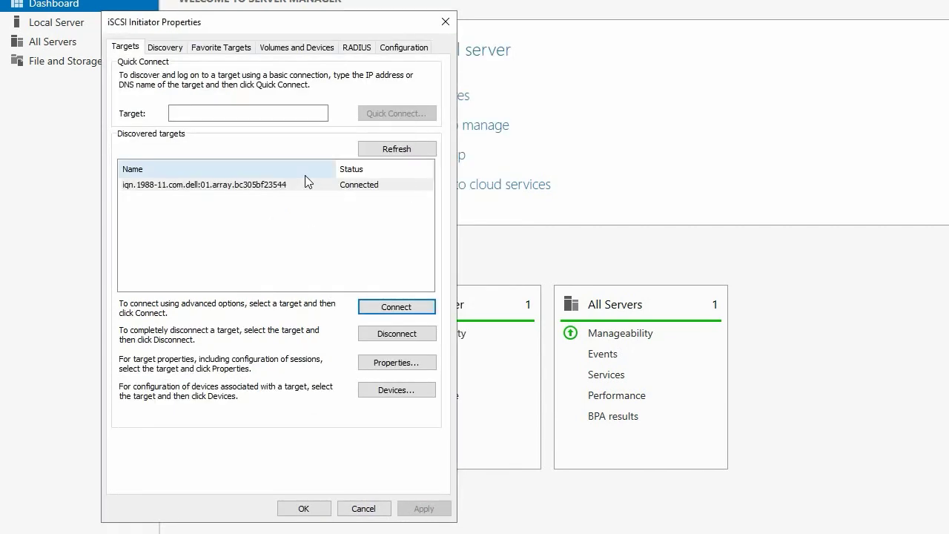
# Step: Add a second multi-path session from initiator 10.0.2.10 to portal 10.0.2.254:3260
pyautogui.click(303, 187)
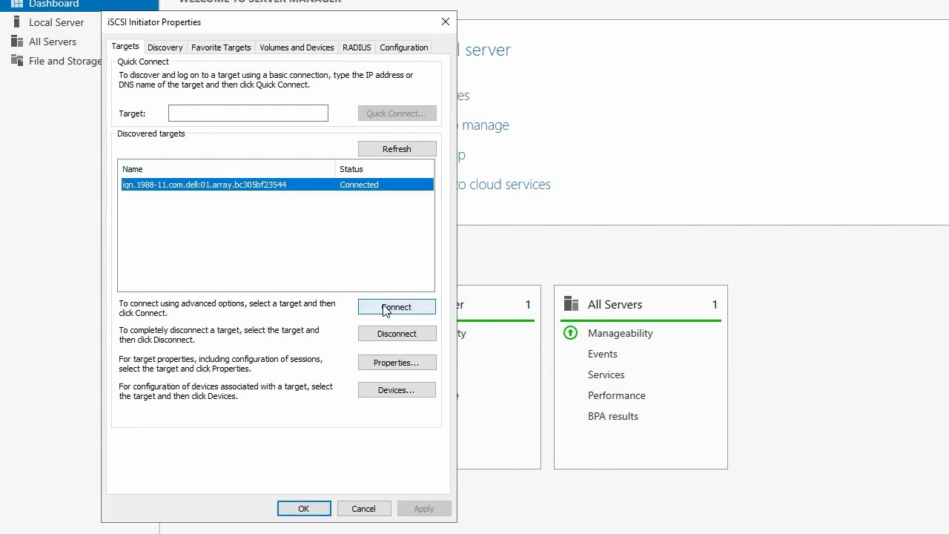
pyautogui.click(385, 307)
pyautogui.click(118, 147)
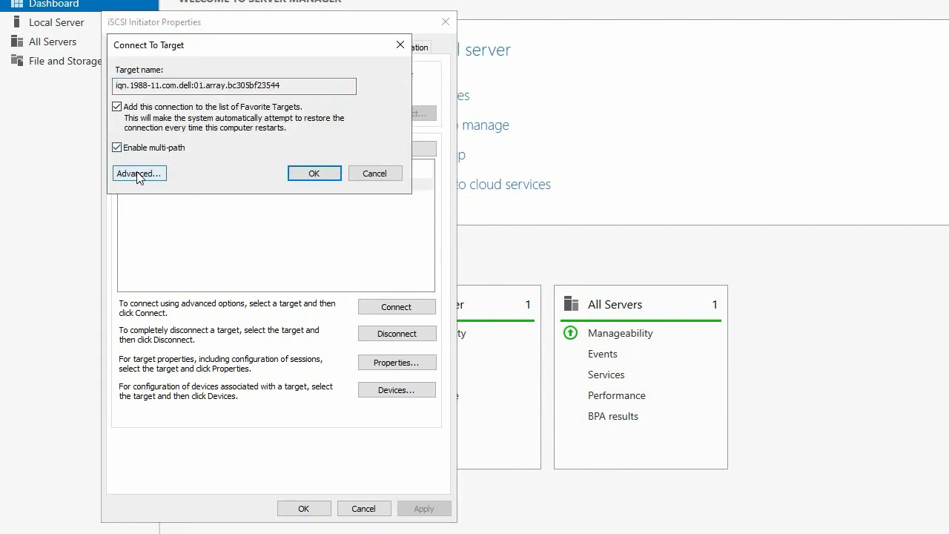
pyautogui.click(140, 174)
pyautogui.click(275, 126)
pyautogui.click(280, 146)
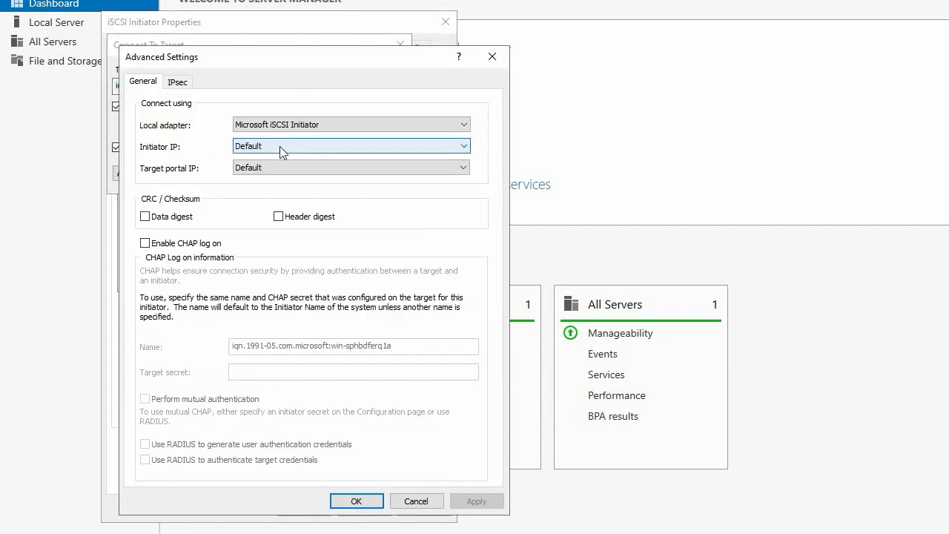
pyautogui.click(279, 146)
pyautogui.click(288, 198)
pyautogui.click(287, 169)
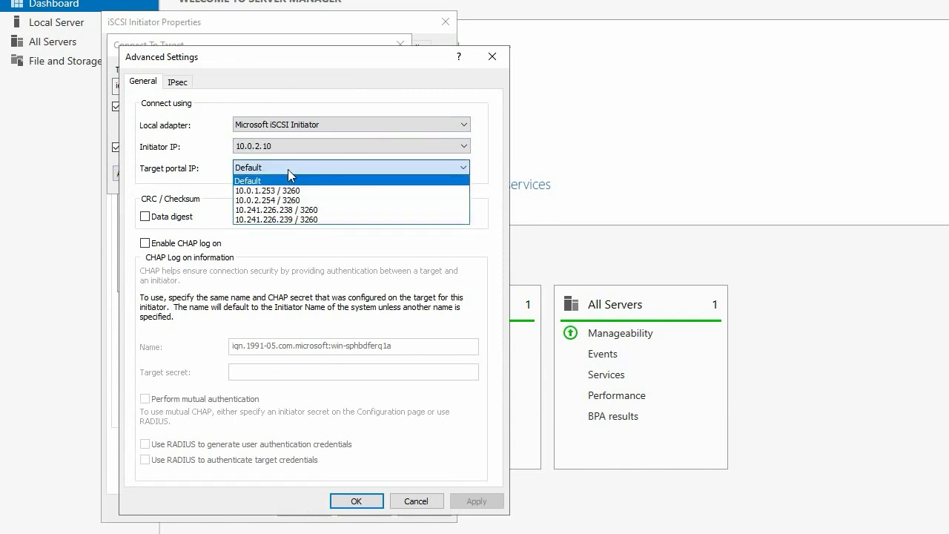
pyautogui.click(288, 199)
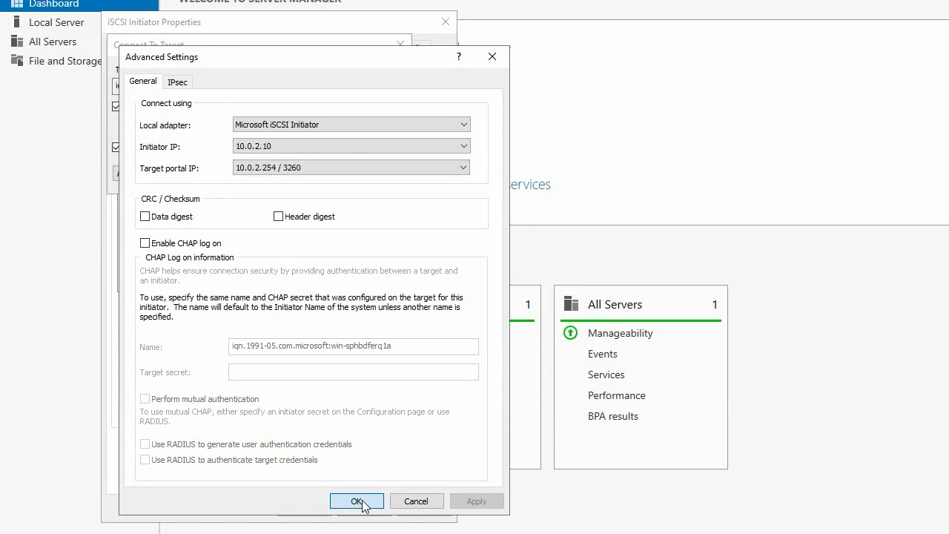
pyautogui.click(356, 500)
pyautogui.click(313, 175)
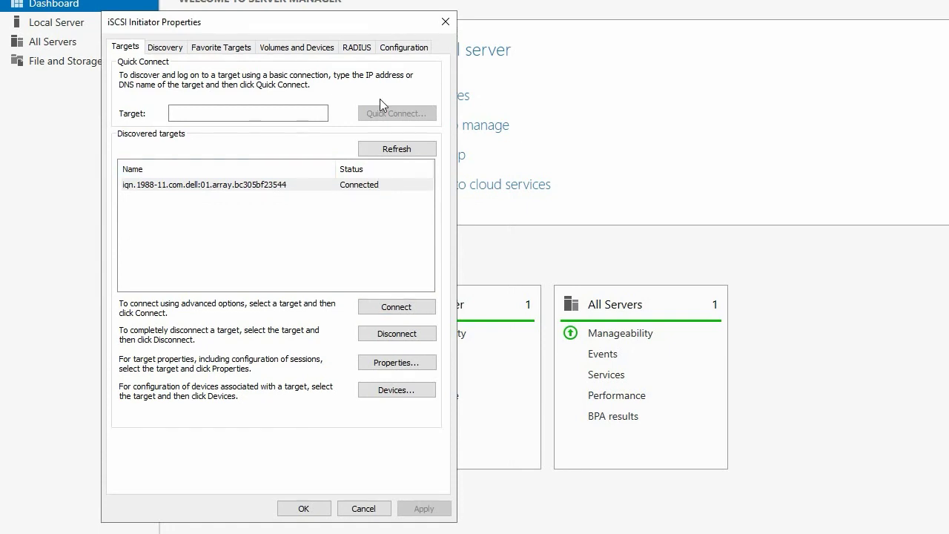
pyautogui.click(413, 47)
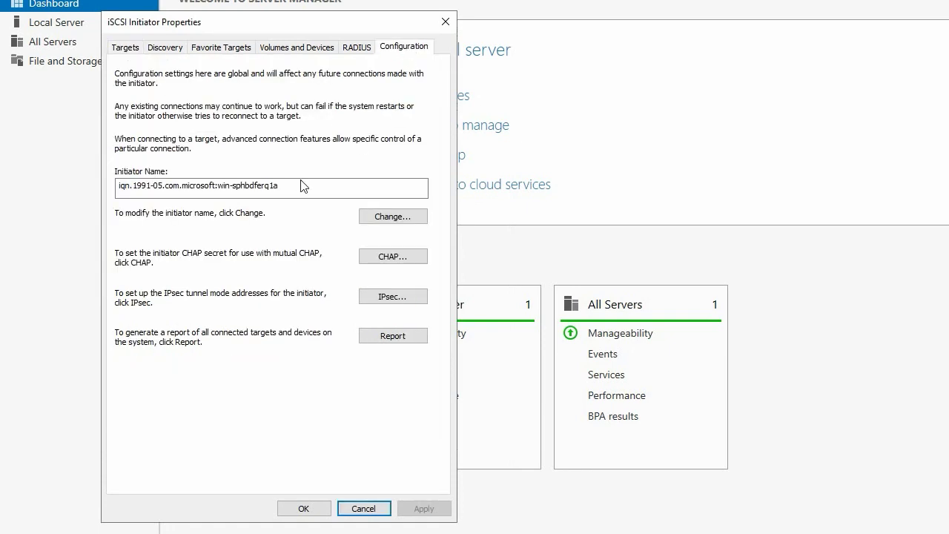
# Step: Select the entire Initiator Name (IQN) field on the Configuration tab for copying
pyautogui.moveTo(296, 185); pyautogui.dragTo(118, 186)
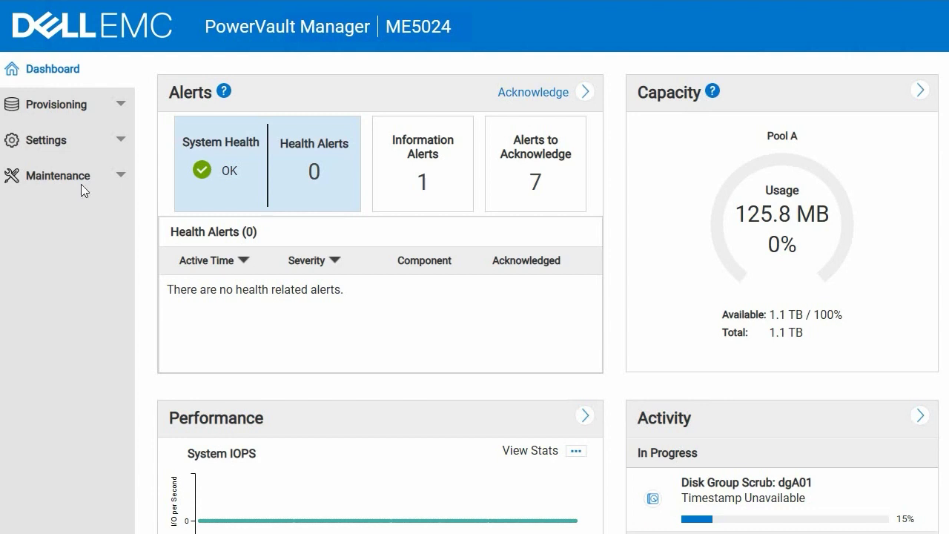
# Step: Go to Provisioning > Hosts in PowerVault Manager and begin creating a host
pyautogui.click(109, 105)
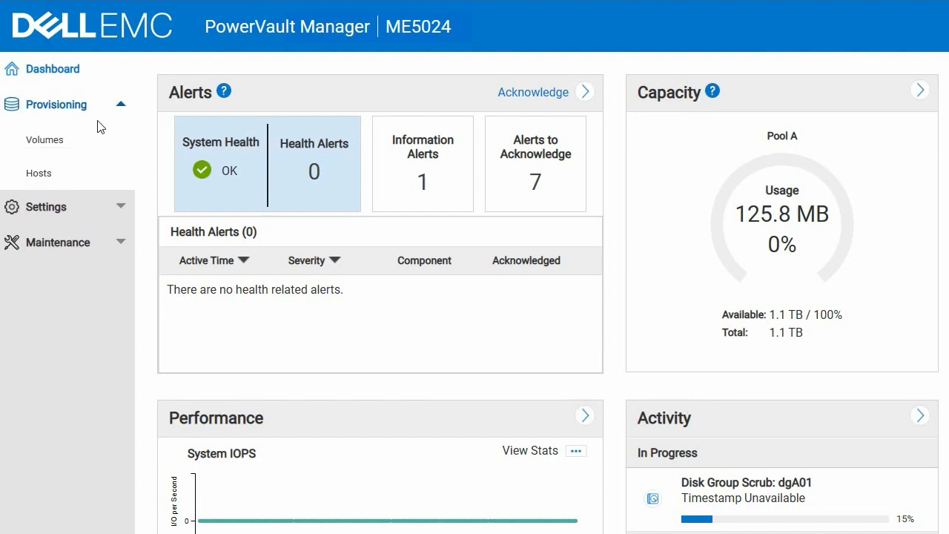
pyautogui.click(51, 178)
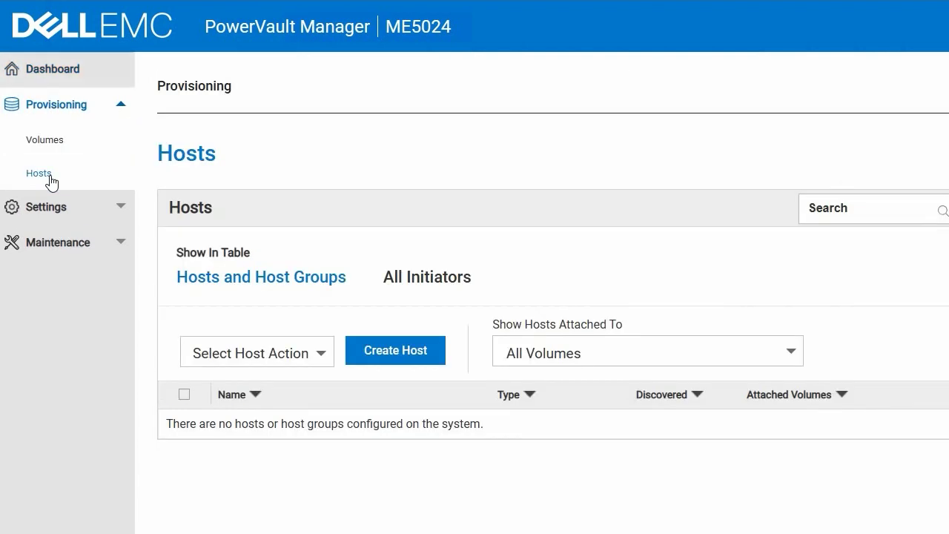
pyautogui.click(426, 356)
# Step: Create host Host-1 with the win-sphbdferq1a initiator nicknamed Host-1_initiator1
pyautogui.click(263, 249)
pyautogui.write('Hos')
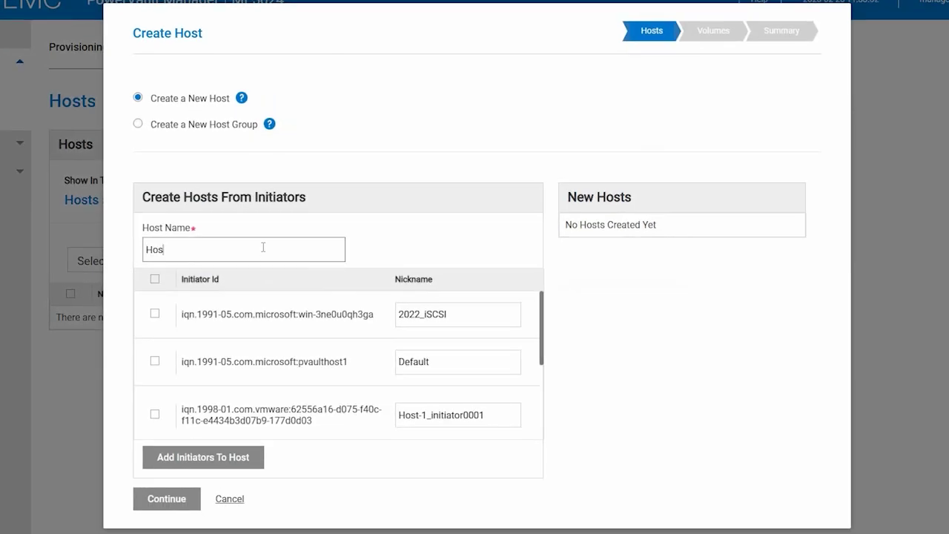
pyautogui.write('t-1')
pyautogui.scroll(-4, 254, 330)
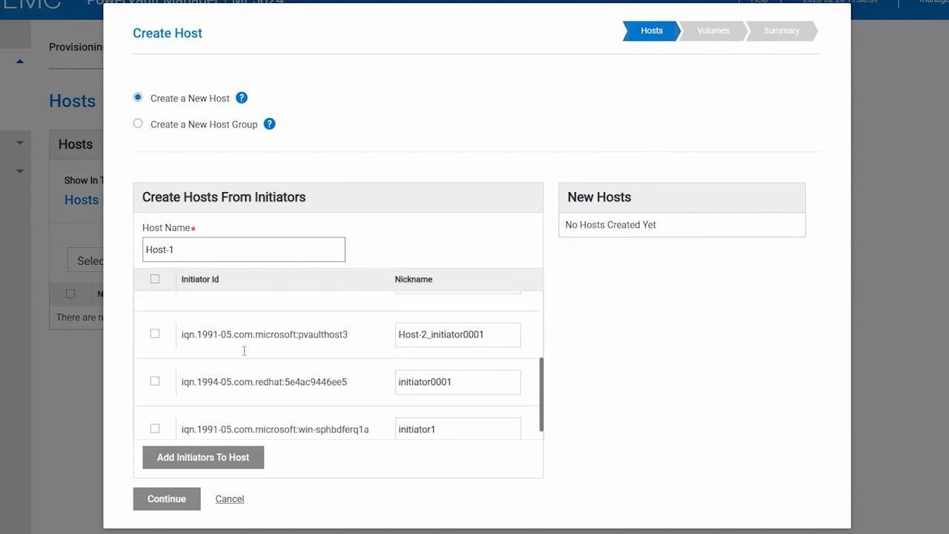
pyautogui.click(155, 415)
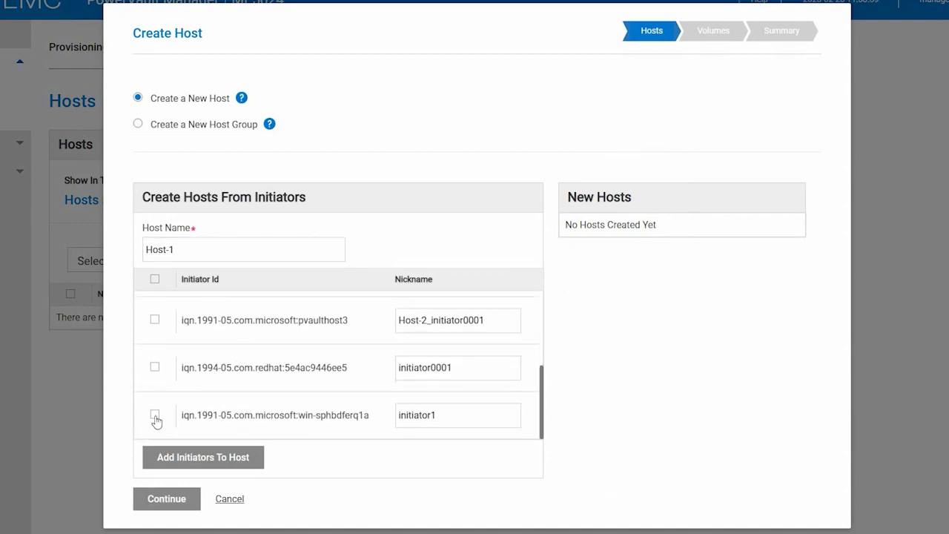
pyautogui.click(399, 415)
pyautogui.write('Host')
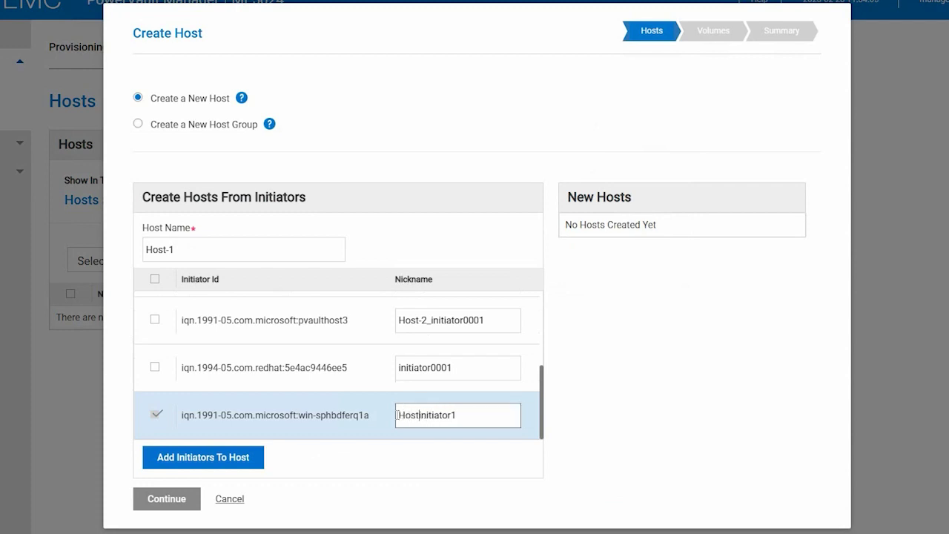
pyautogui.write('-1_')
pyautogui.click(245, 456)
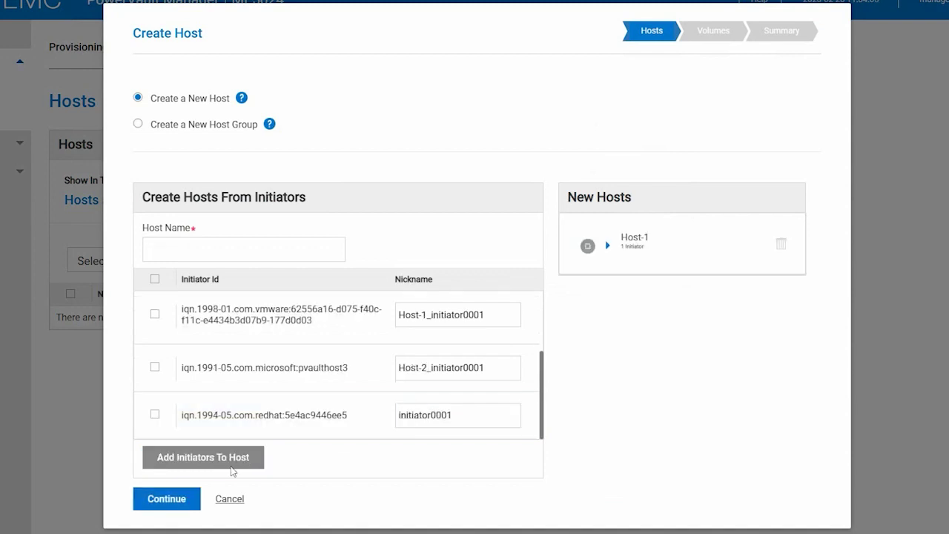
# Step: Attach Host-1 to newly created volumes, reaching the Create Volumes page with pool A and 200 GB preset
pyautogui.click(178, 505)
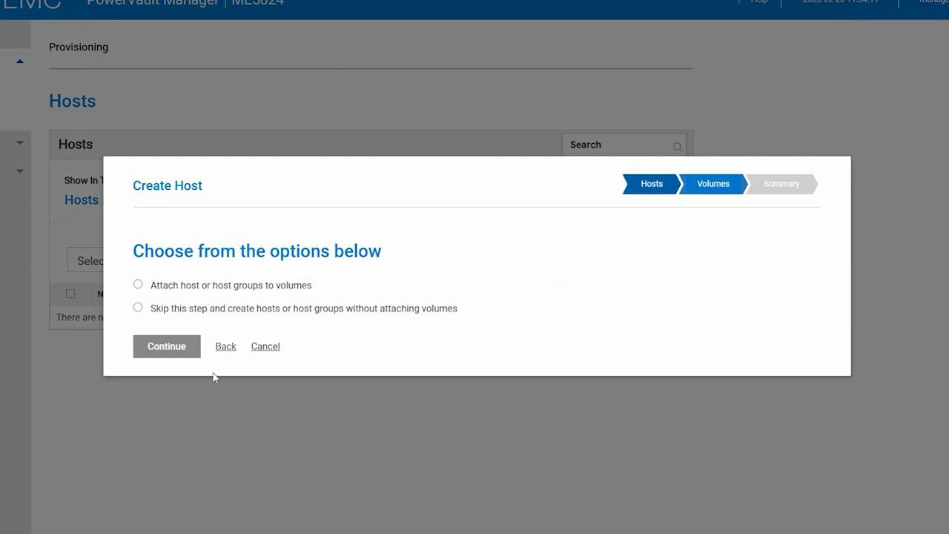
pyautogui.click(137, 286)
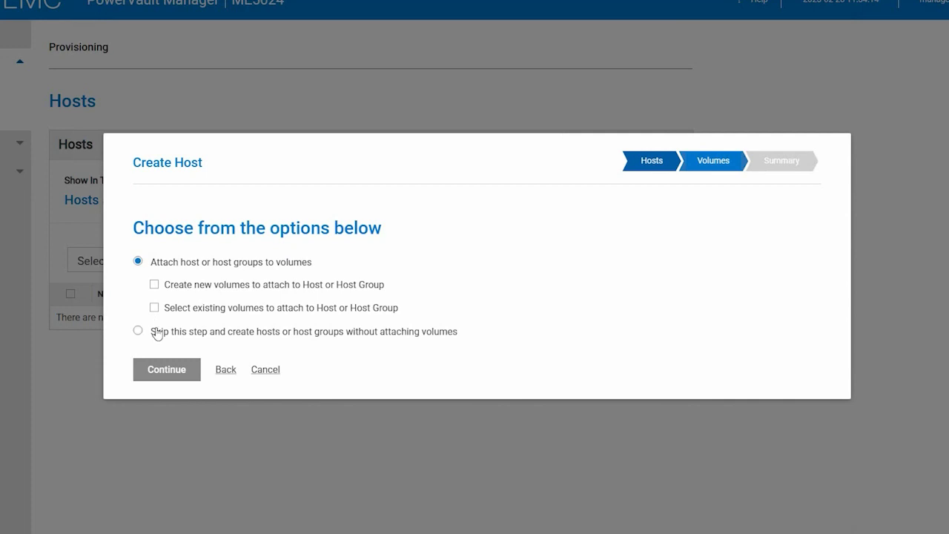
pyautogui.click(155, 284)
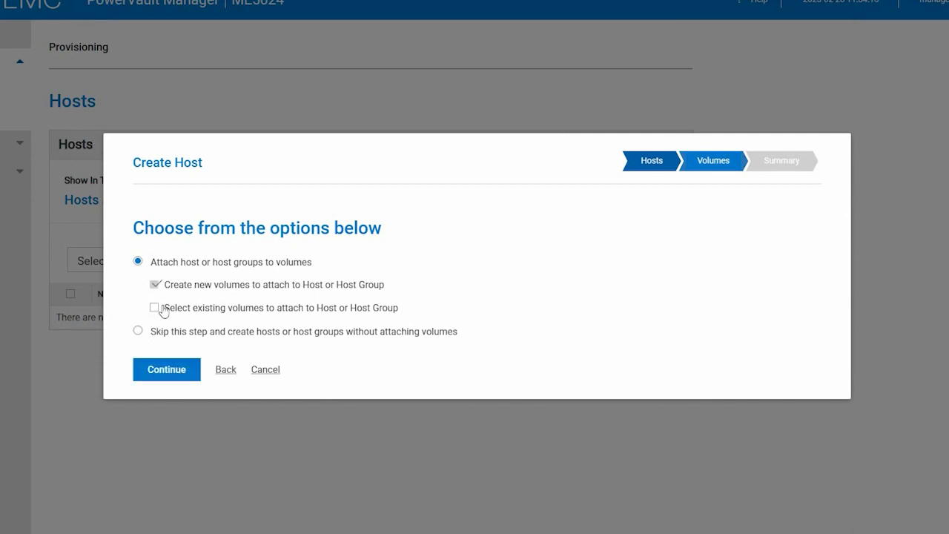
pyautogui.click(167, 369)
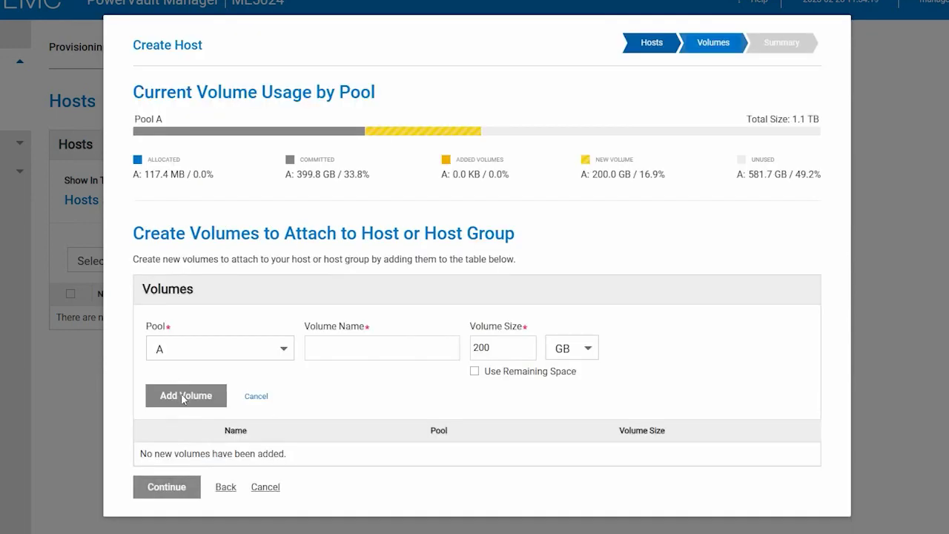
# Step: Name the new 200 GB pool A volume 'Host-1_Vol1' and add it
pyautogui.click(340, 346)
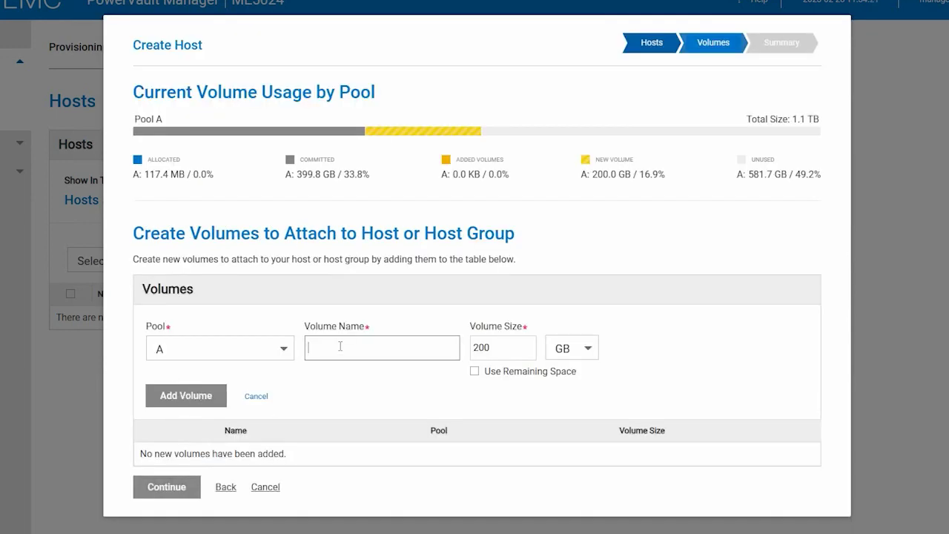
pyautogui.write('Host')
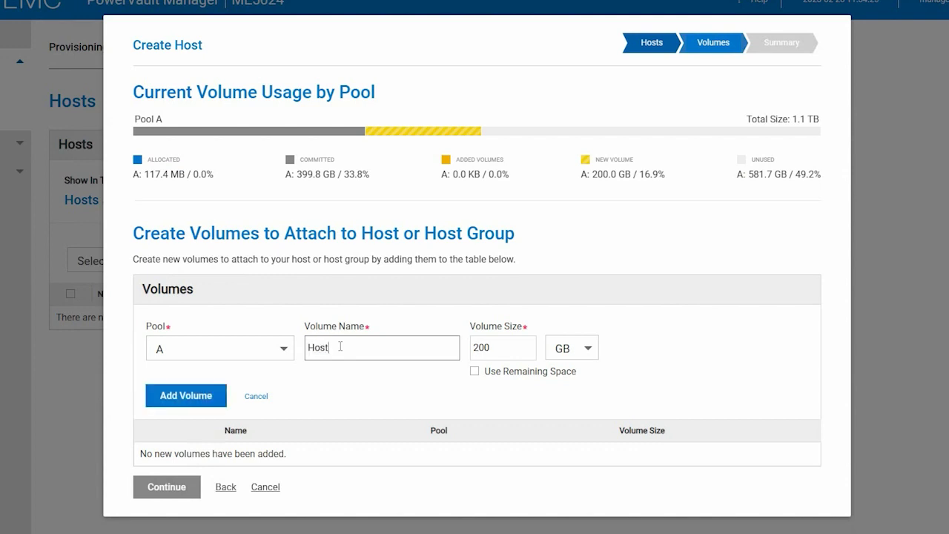
pyautogui.write('-1_Vol1')
pyautogui.click(198, 403)
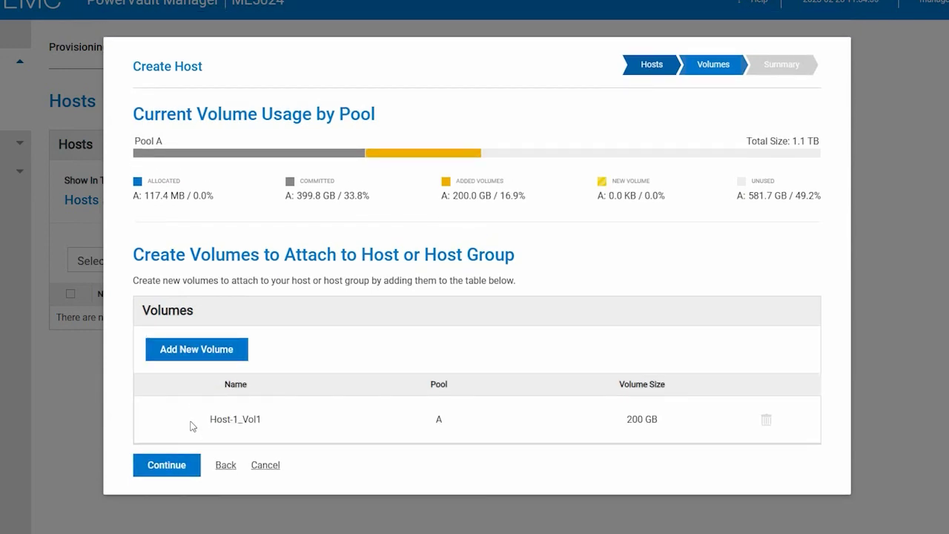
# Step: Apply the Host-1 host and volume configuration, acknowledge success, and return to Server Manager
pyautogui.click(185, 470)
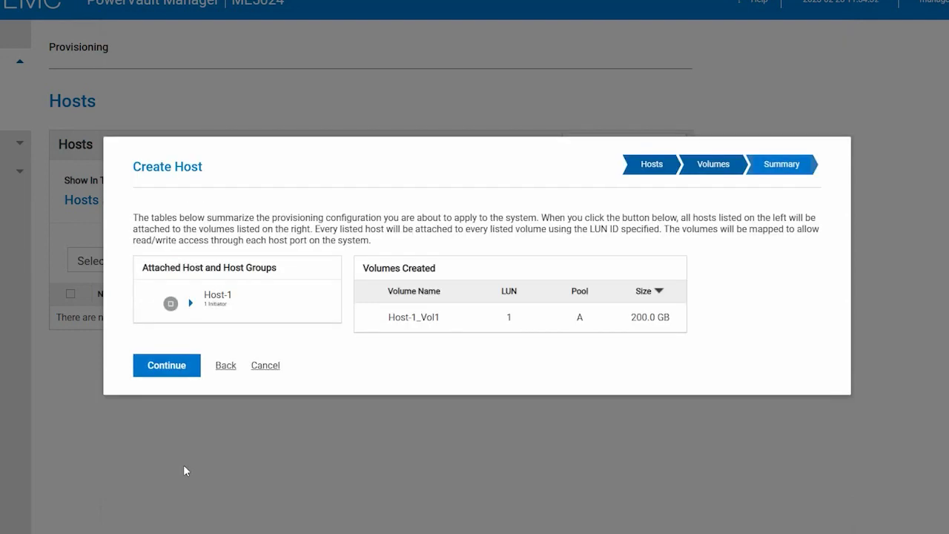
pyautogui.click(171, 373)
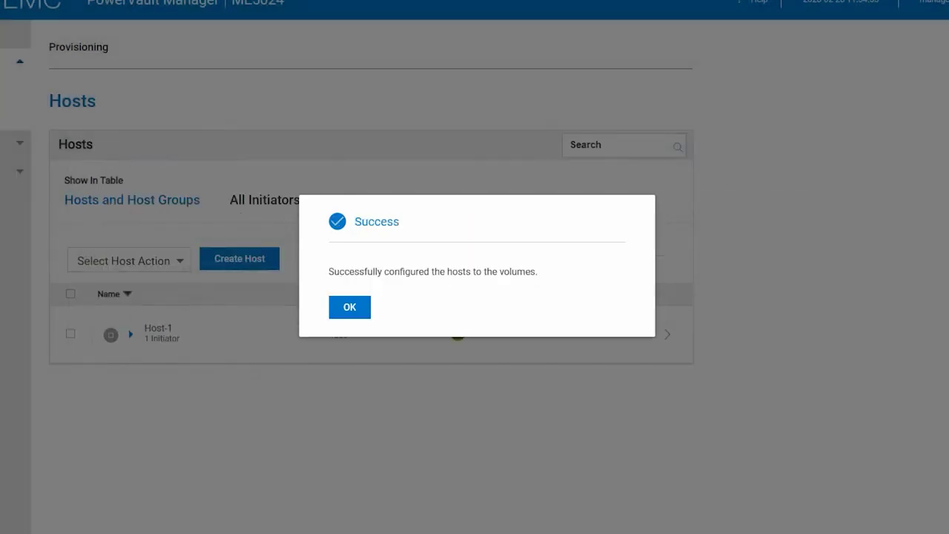
pyautogui.click(343, 306)
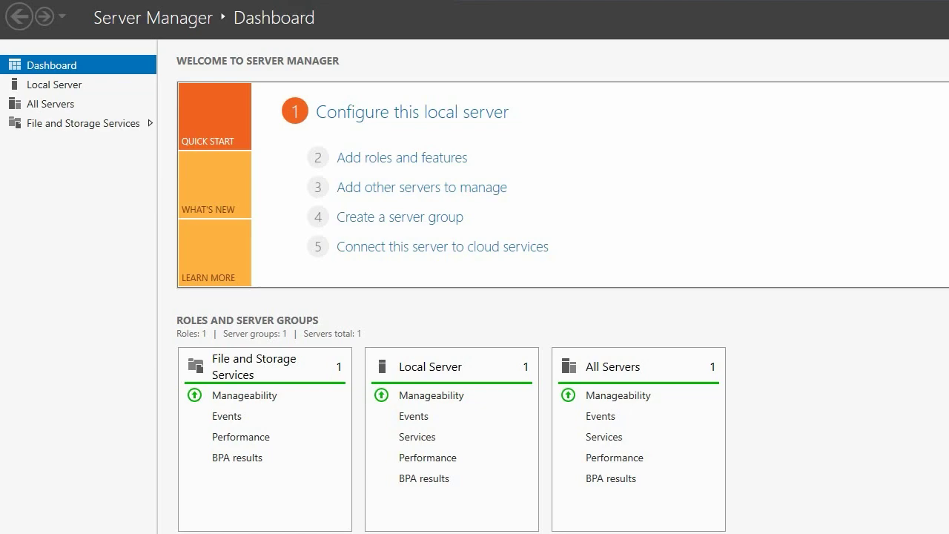
pyautogui.click(842, 18)
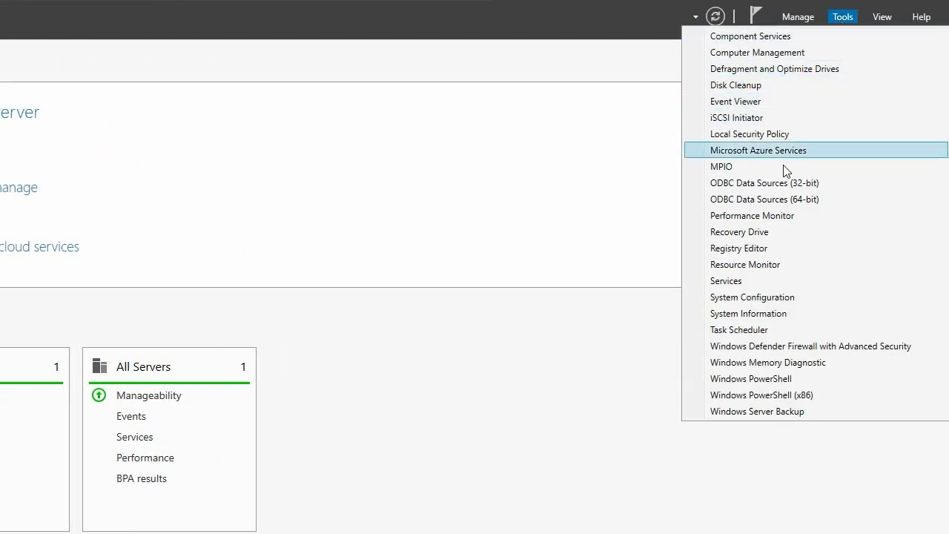
# Step: Add the DellEMC ME5 device under MPIO Discover Multi-Paths, confirm, and close MPIO Properties
pyautogui.click(742, 166)
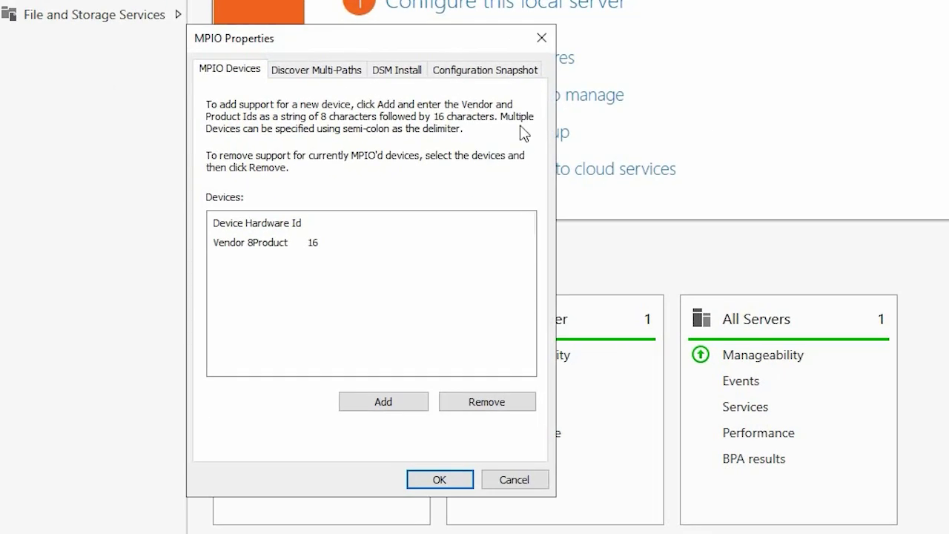
pyautogui.click(310, 75)
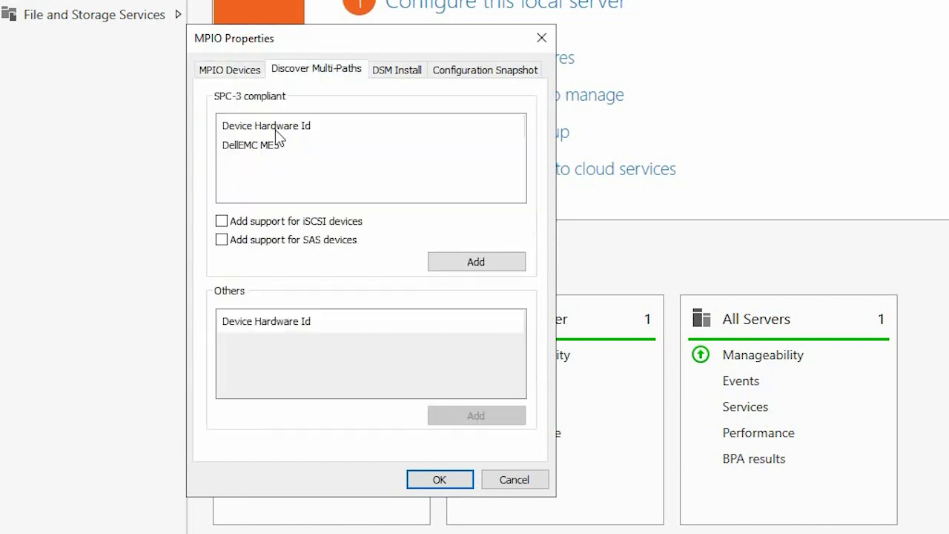
pyautogui.click(265, 149)
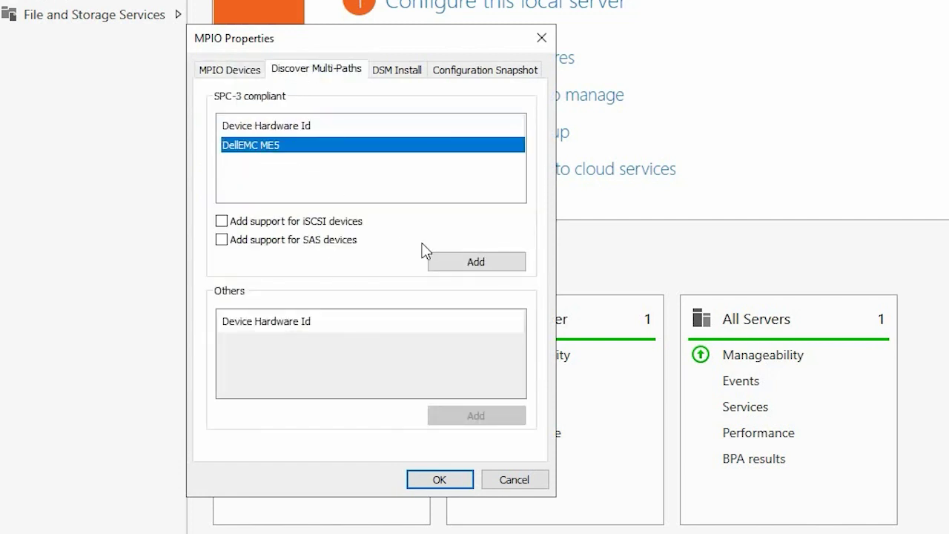
pyautogui.click(455, 268)
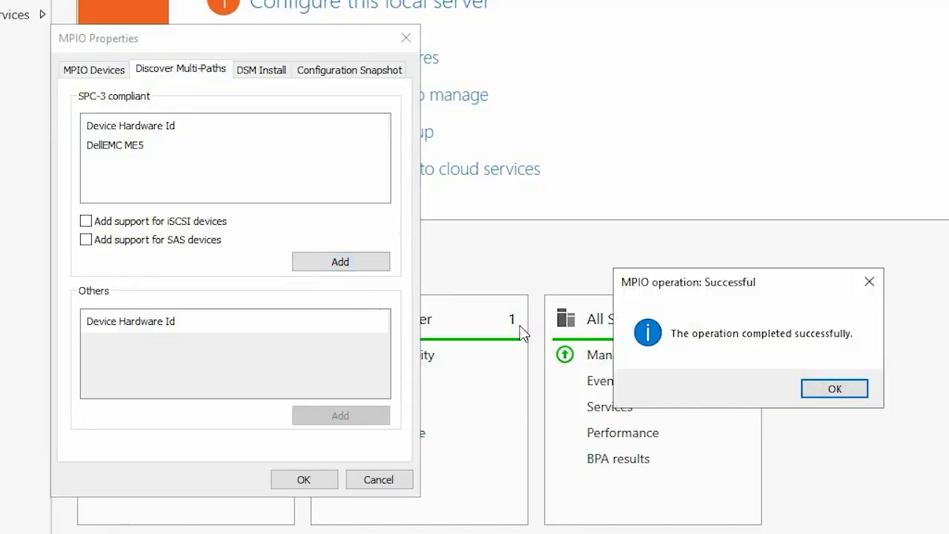
pyautogui.click(835, 395)
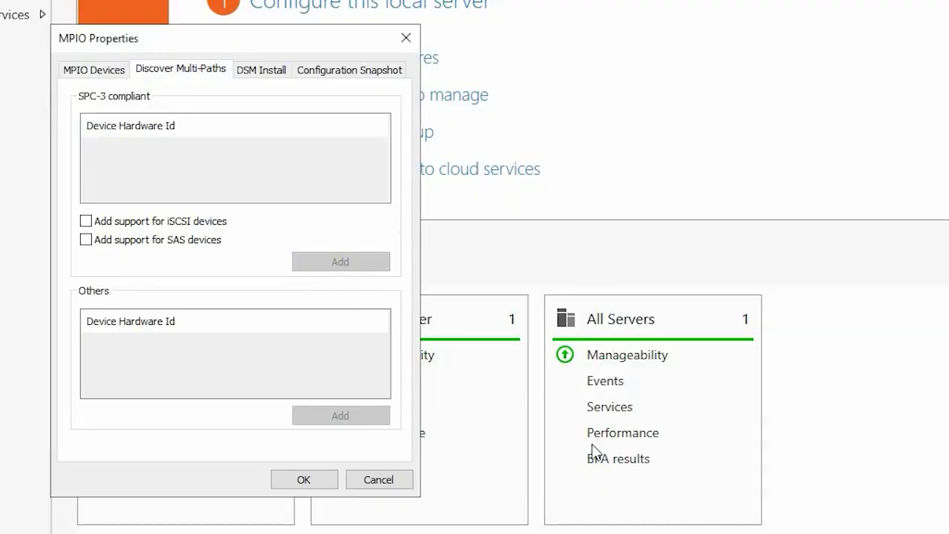
pyautogui.click(310, 480)
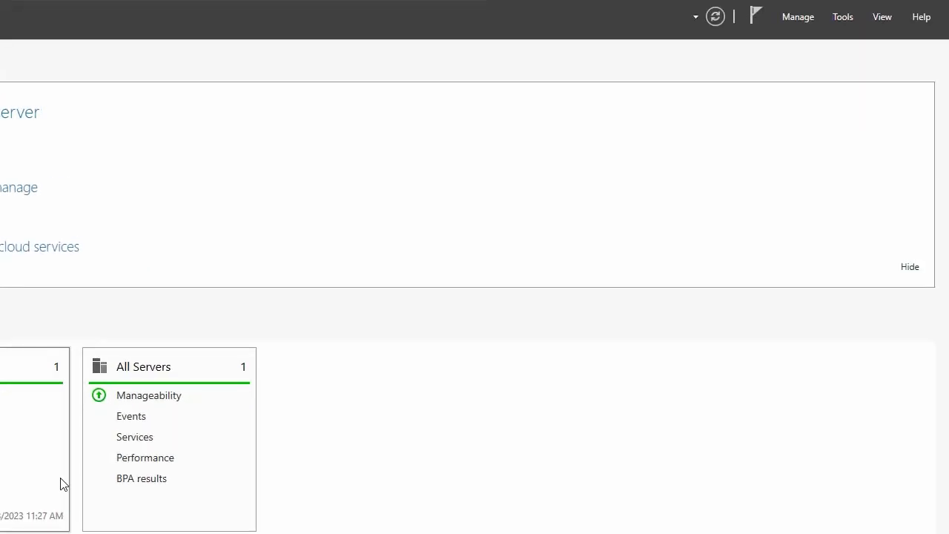
# Step: Rescan disks in Computer Management's Disk Management to reveal the offline 186.26 GB Disk 3
pyautogui.click(841, 18)
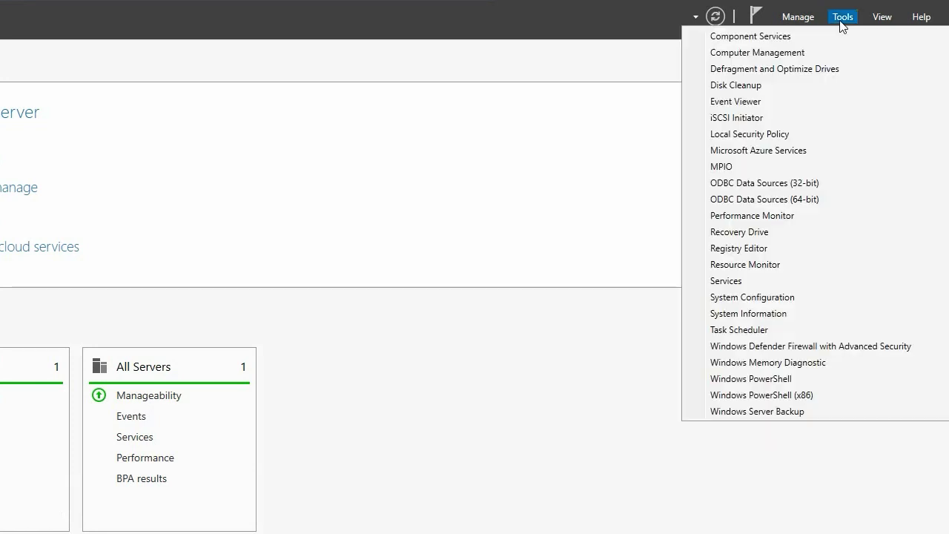
pyautogui.click(788, 53)
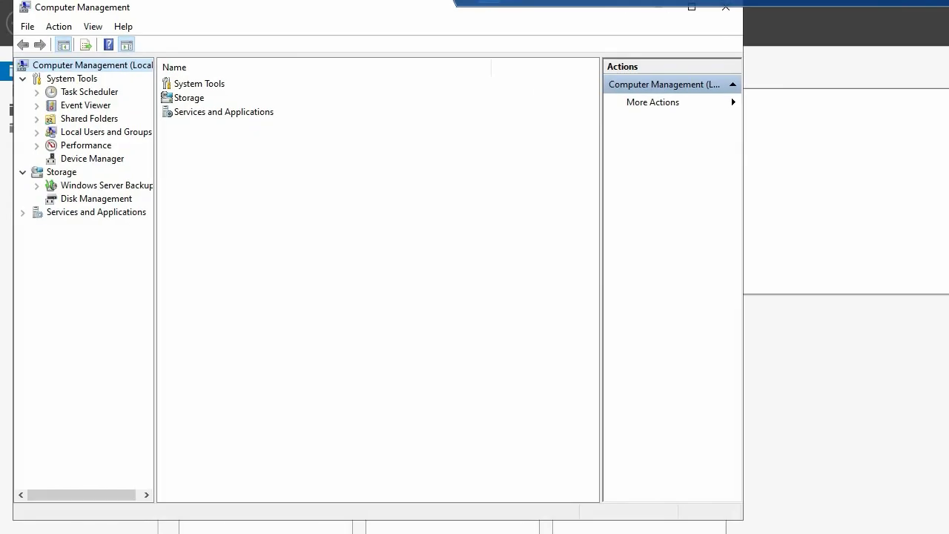
pyautogui.click(127, 200)
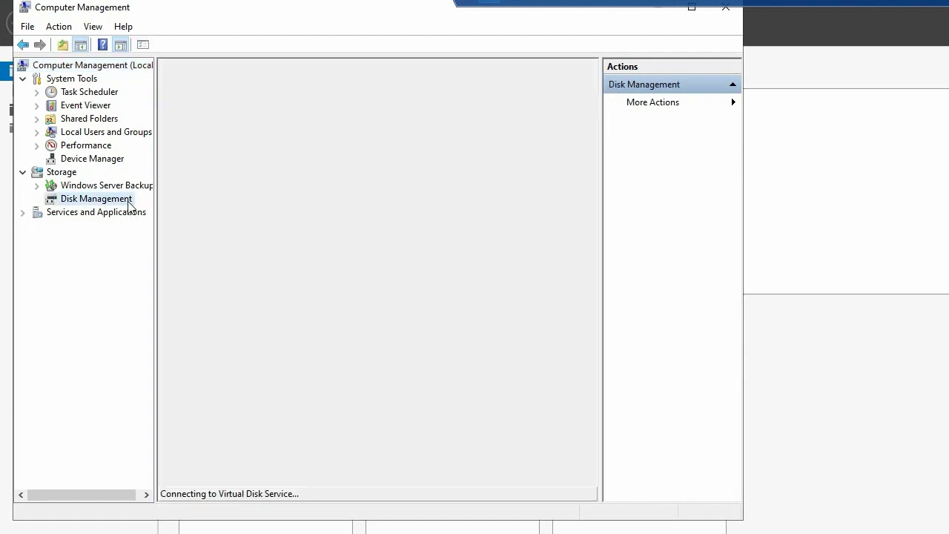
pyautogui.rightClick(94, 204)
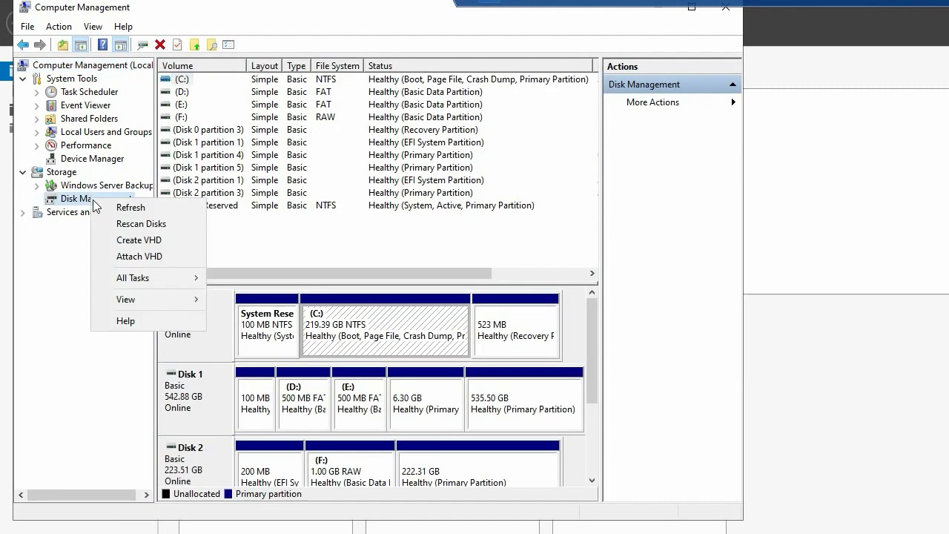
pyautogui.click(127, 222)
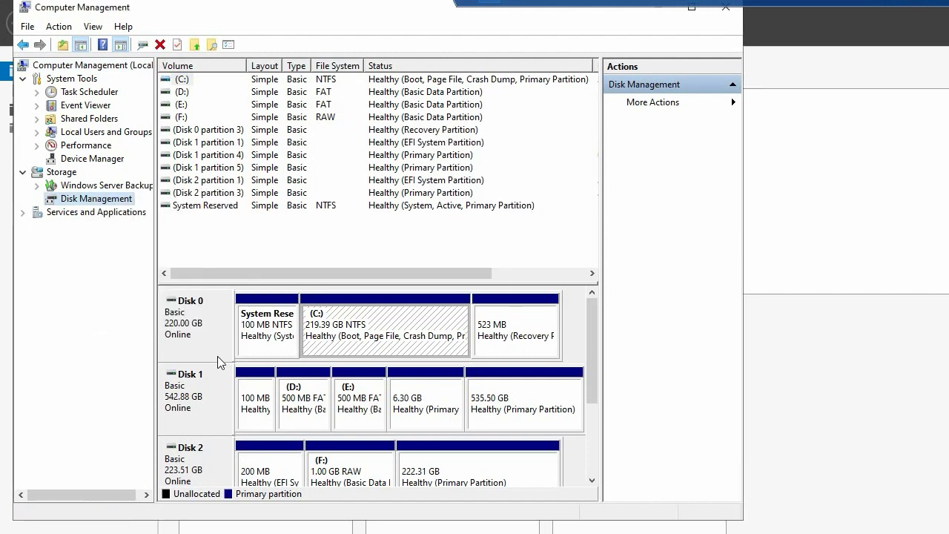
pyautogui.moveTo(592, 392); pyautogui.dragTo(591, 472)
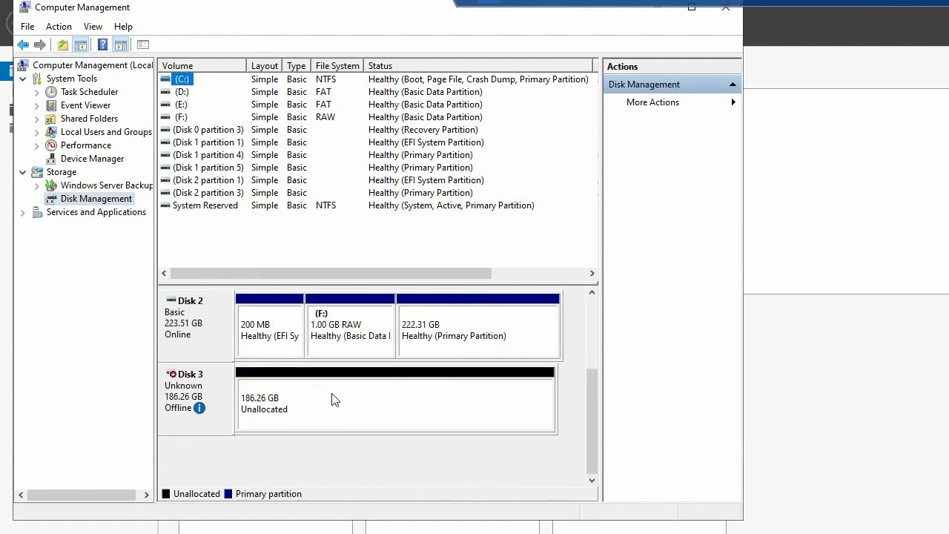
# Step: Bring Disk 3 online and initialize it with MBR partitioning
pyautogui.rightClick(209, 393)
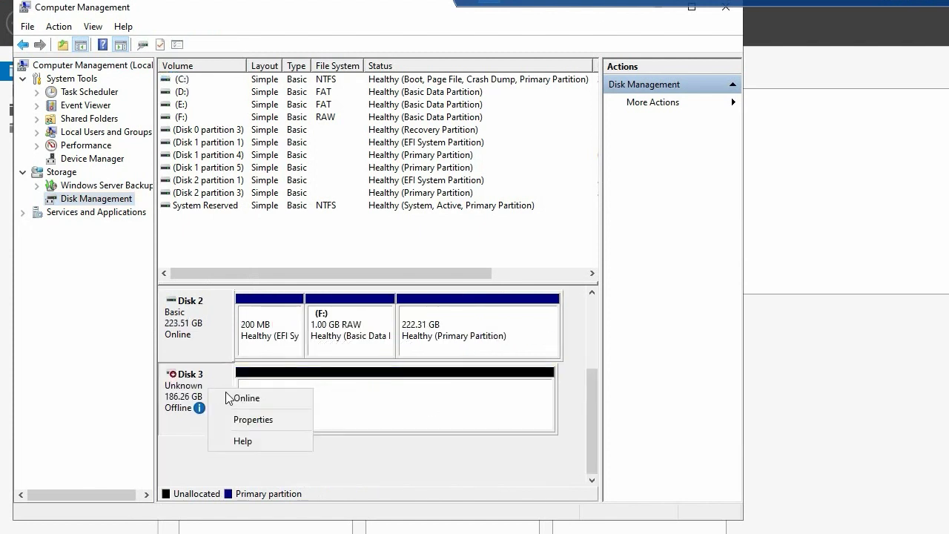
pyautogui.click(234, 398)
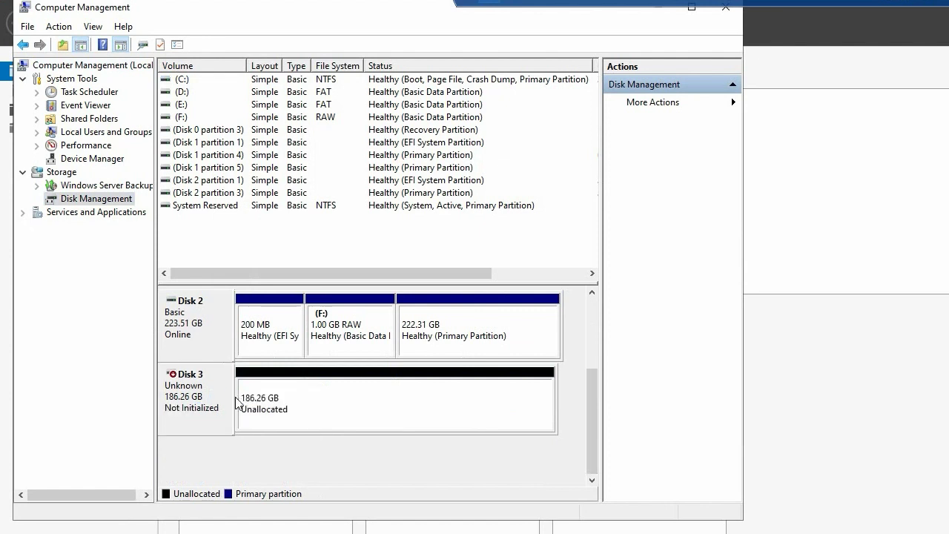
pyautogui.rightClick(217, 402)
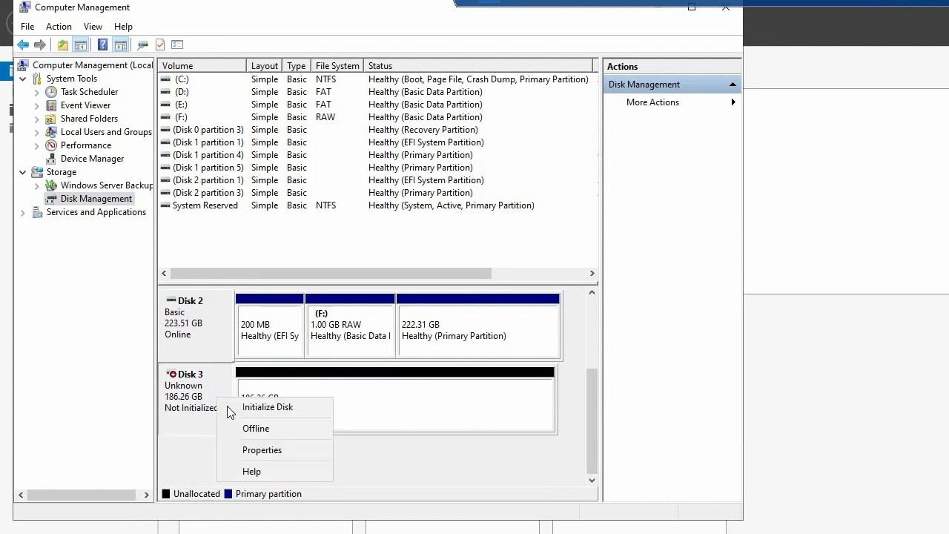
pyautogui.click(233, 409)
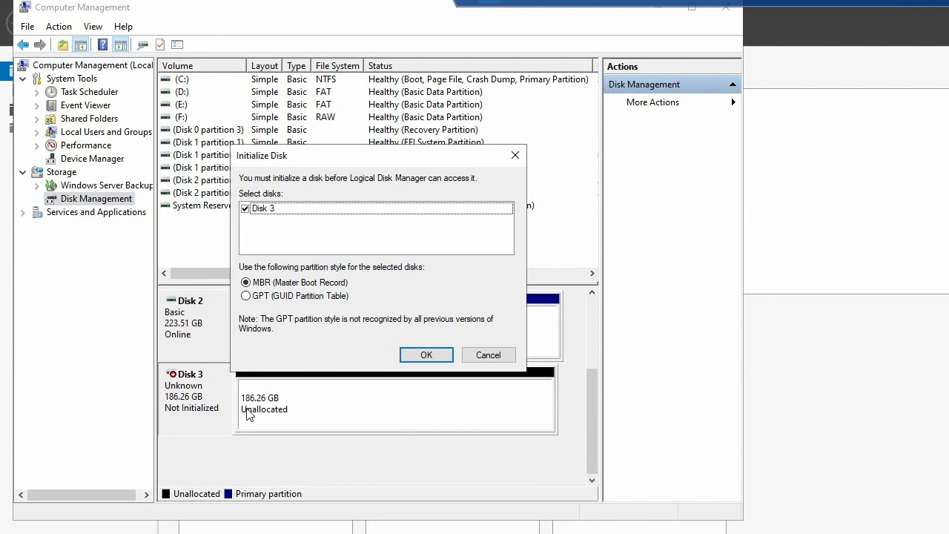
pyautogui.click(413, 356)
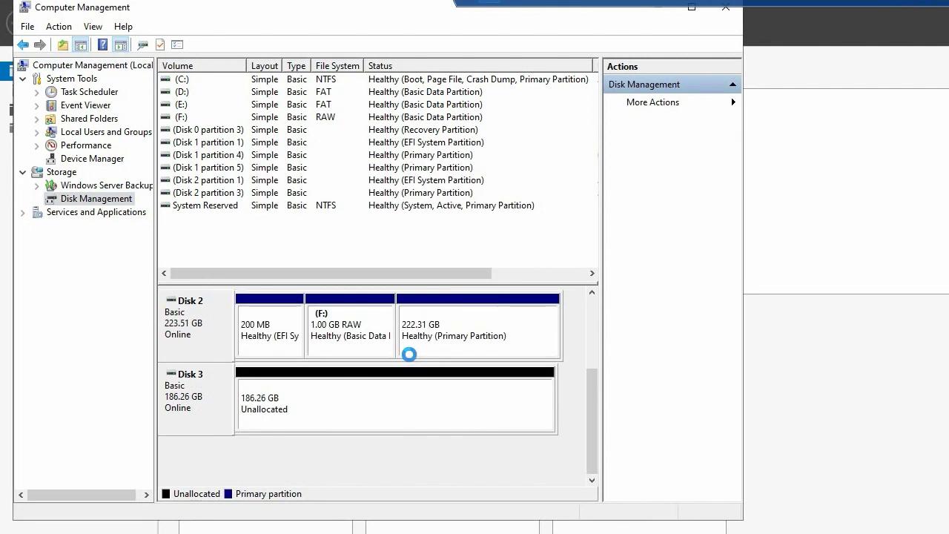
# Step: Create a full-size 186.26 GB NTFS simple volume as drive G: on Disk 3, then close Computer Management
pyautogui.rightClick(370, 395)
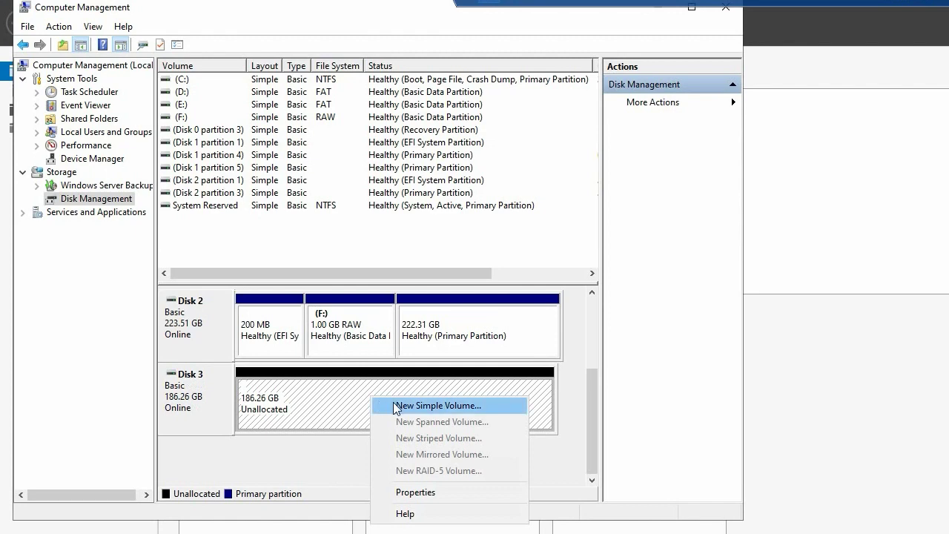
pyautogui.click(334, 404)
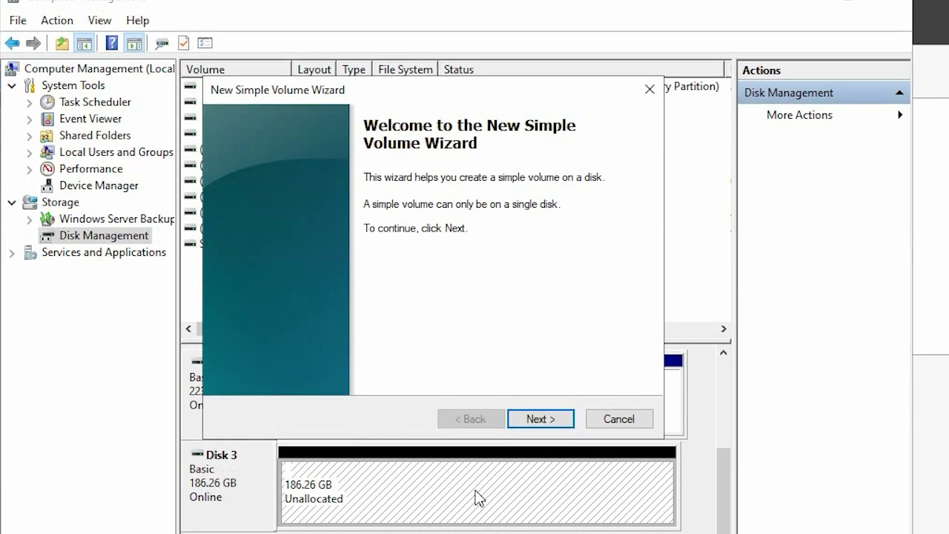
pyautogui.click(540, 419)
pyautogui.click(541, 419)
pyautogui.click(541, 419)
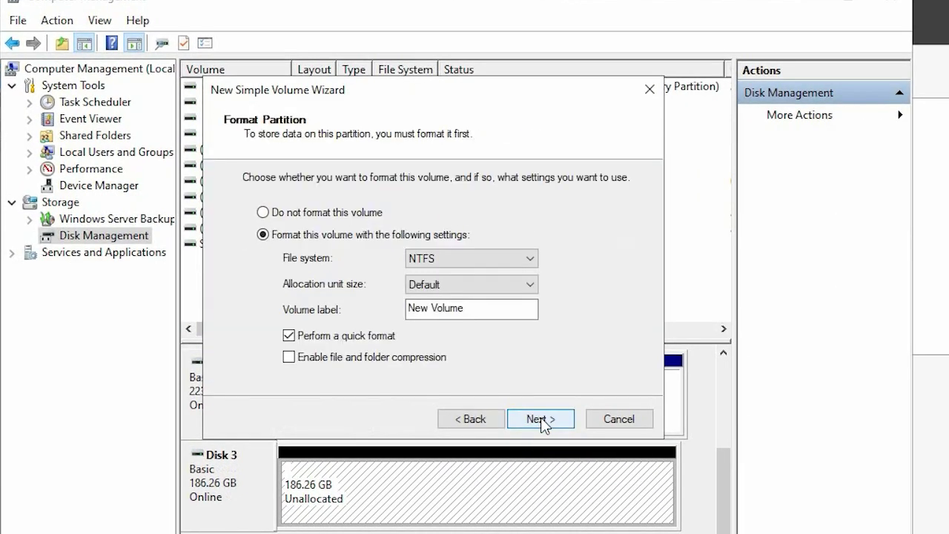
pyautogui.click(541, 419)
pyautogui.click(540, 418)
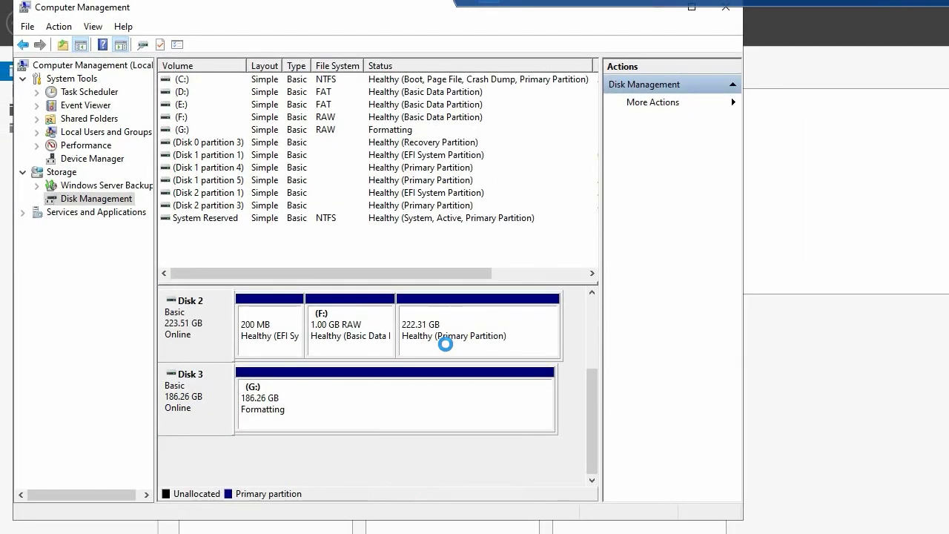
pyautogui.click(724, 13)
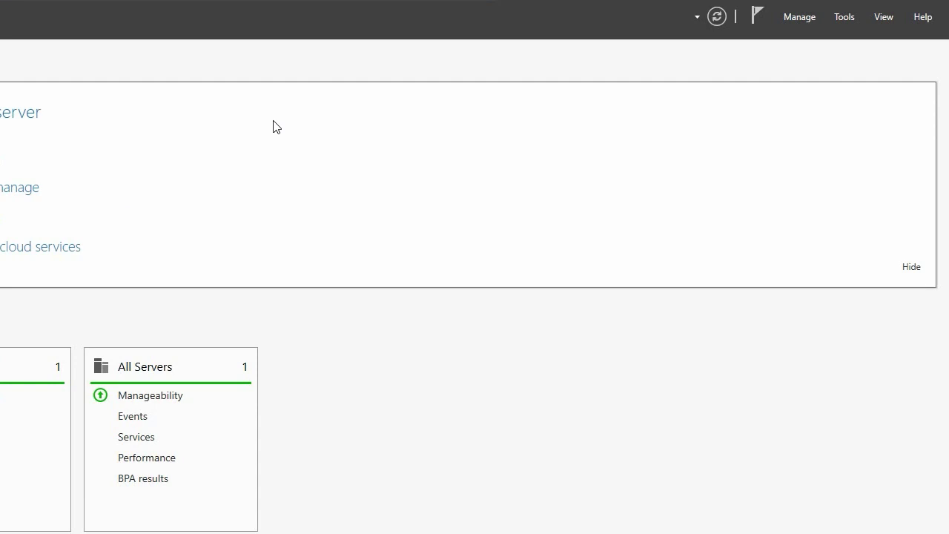
# Step: In iSCSI Initiator's Volumes and Devices, run Auto Configure so G:\ is bound
pyautogui.click(837, 21)
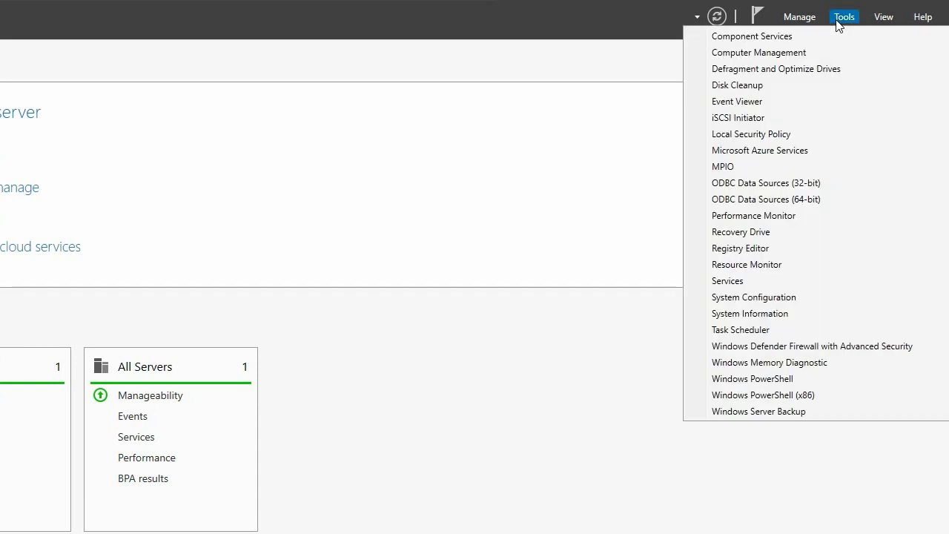
pyautogui.click(757, 119)
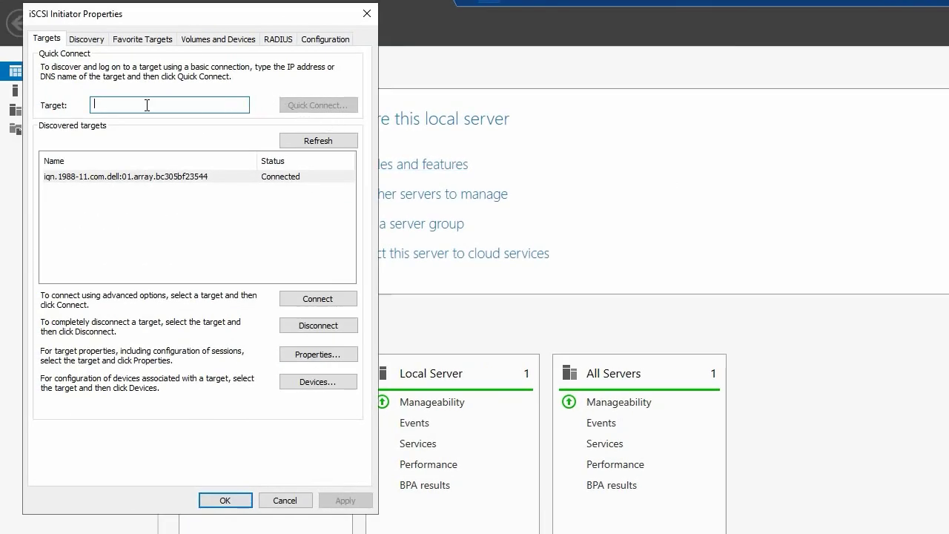
pyautogui.click(206, 40)
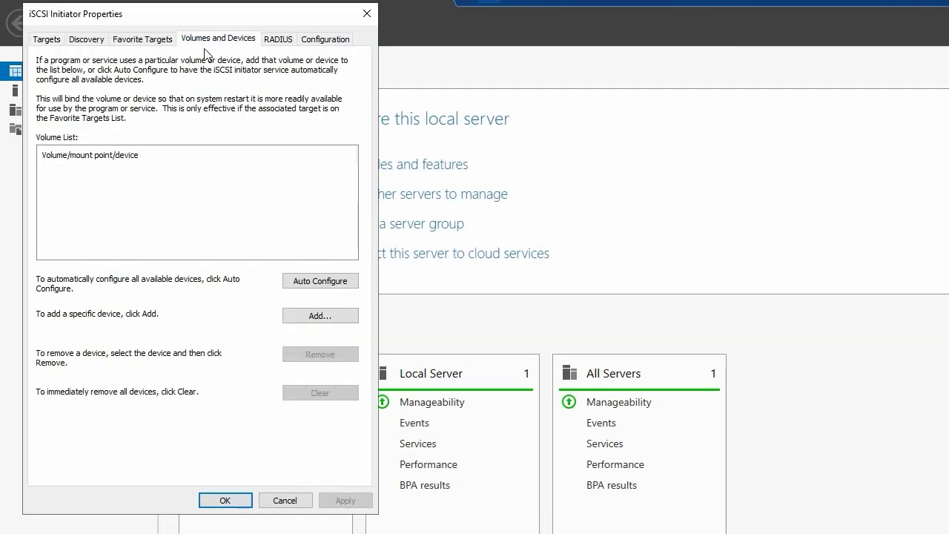
pyautogui.click(323, 286)
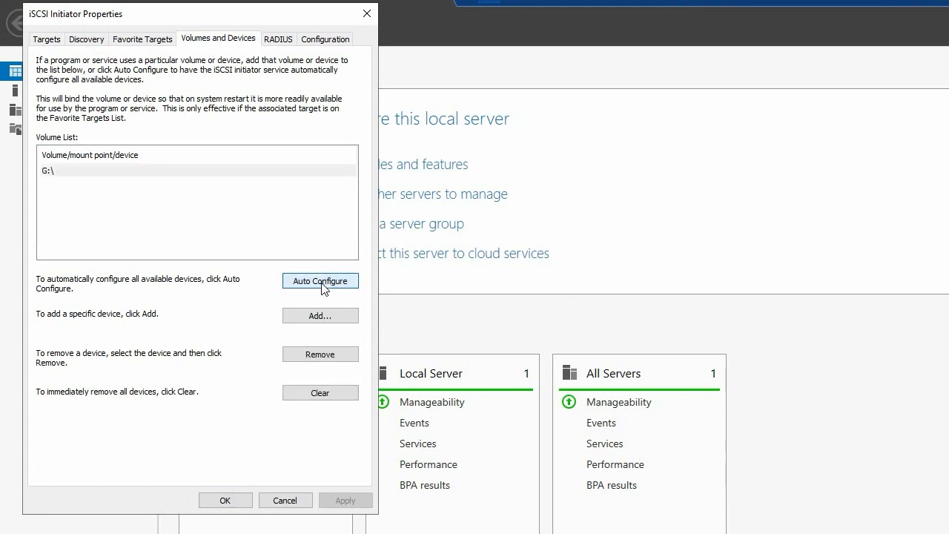
pyautogui.click(324, 285)
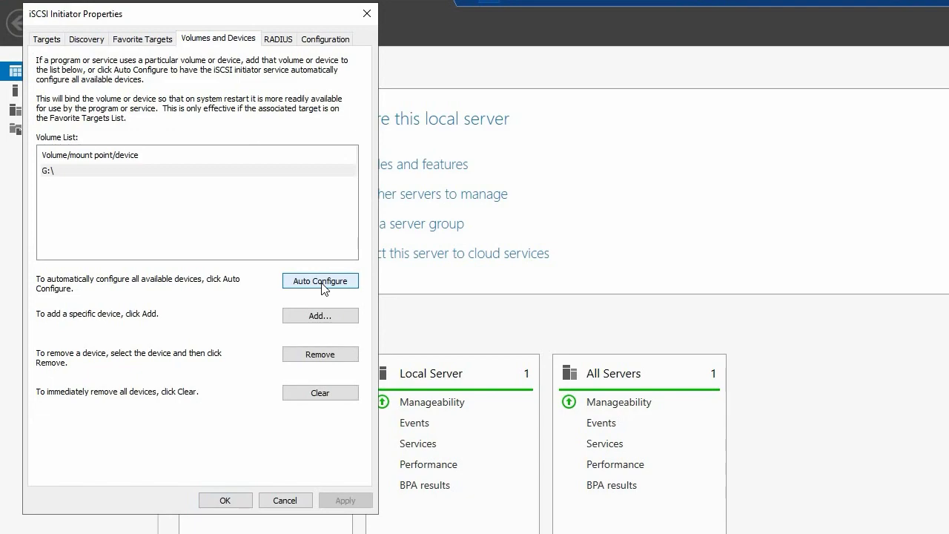